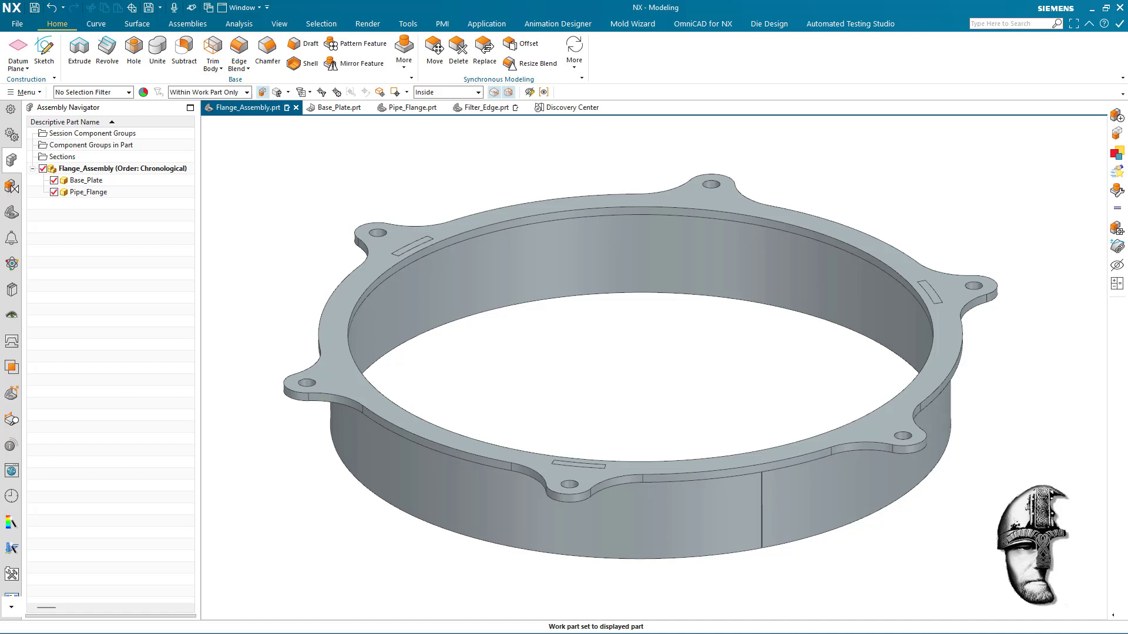
Step: Examine Flange_Assembly's two components by highlighting Base_Plate and Pipe_Flange and isolating each by hiding the other
click(94, 170)
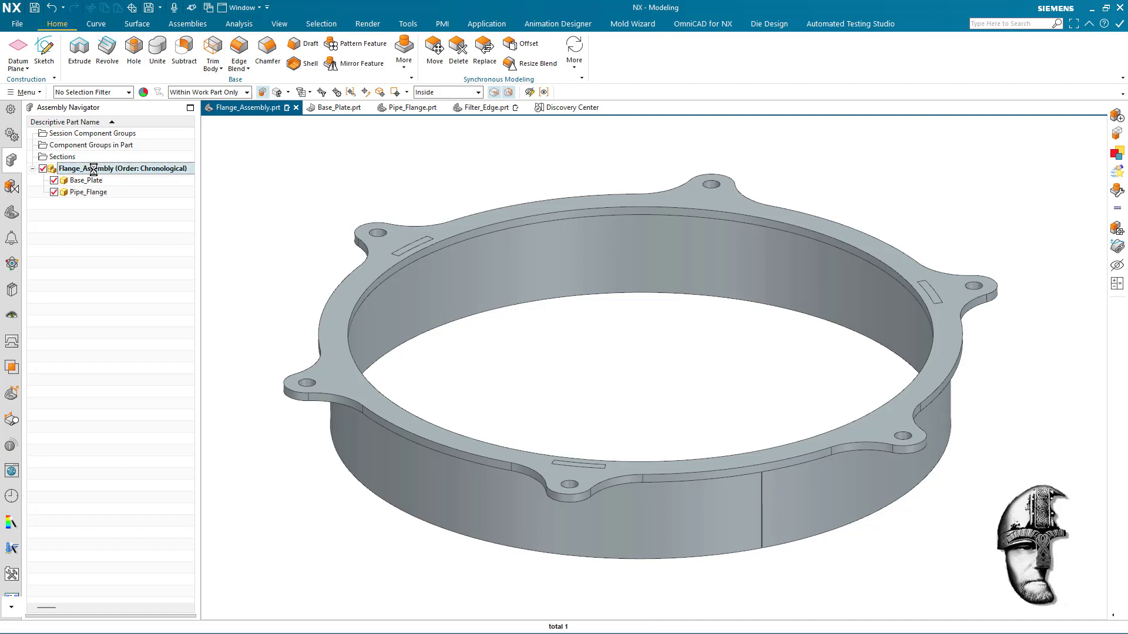
click(89, 181)
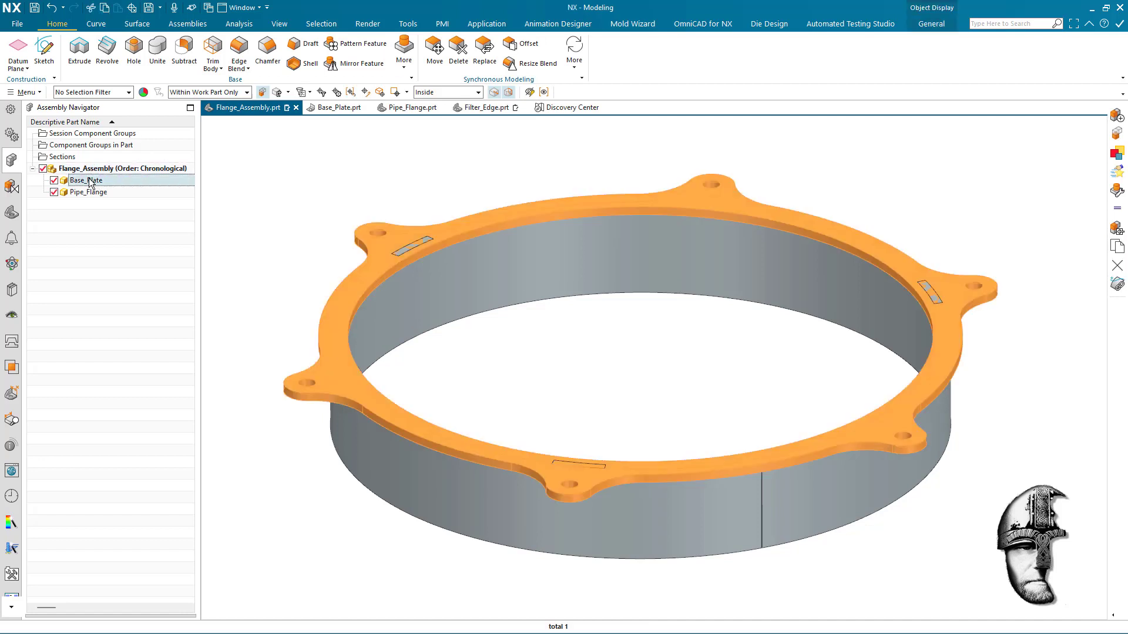
click(89, 194)
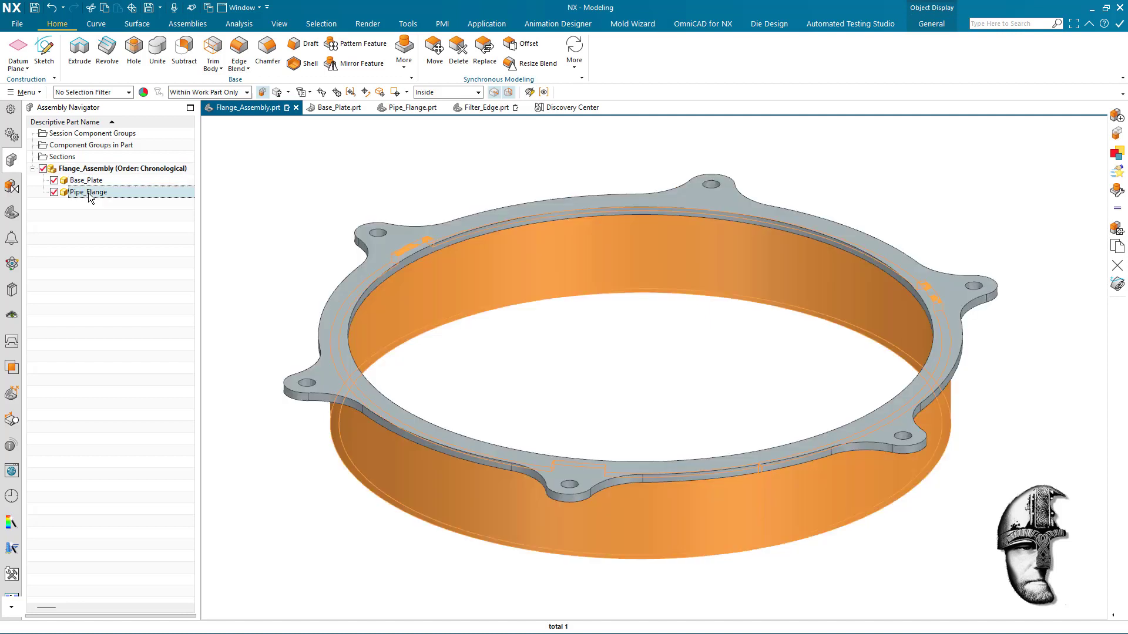
click(54, 181)
key(Escape)
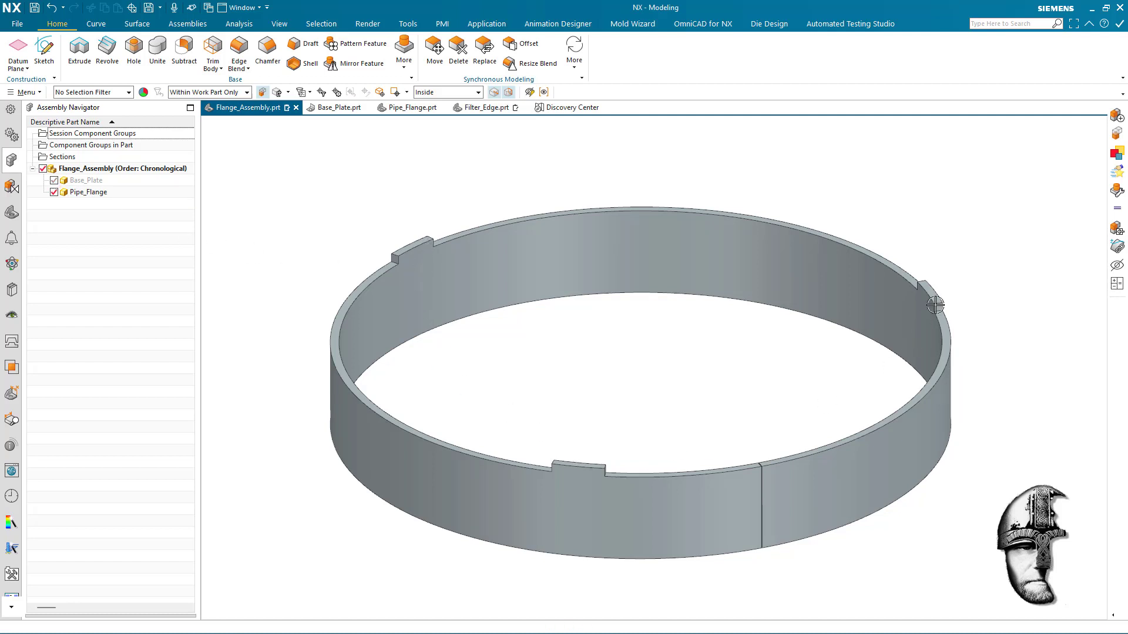
click(54, 180)
click(56, 196)
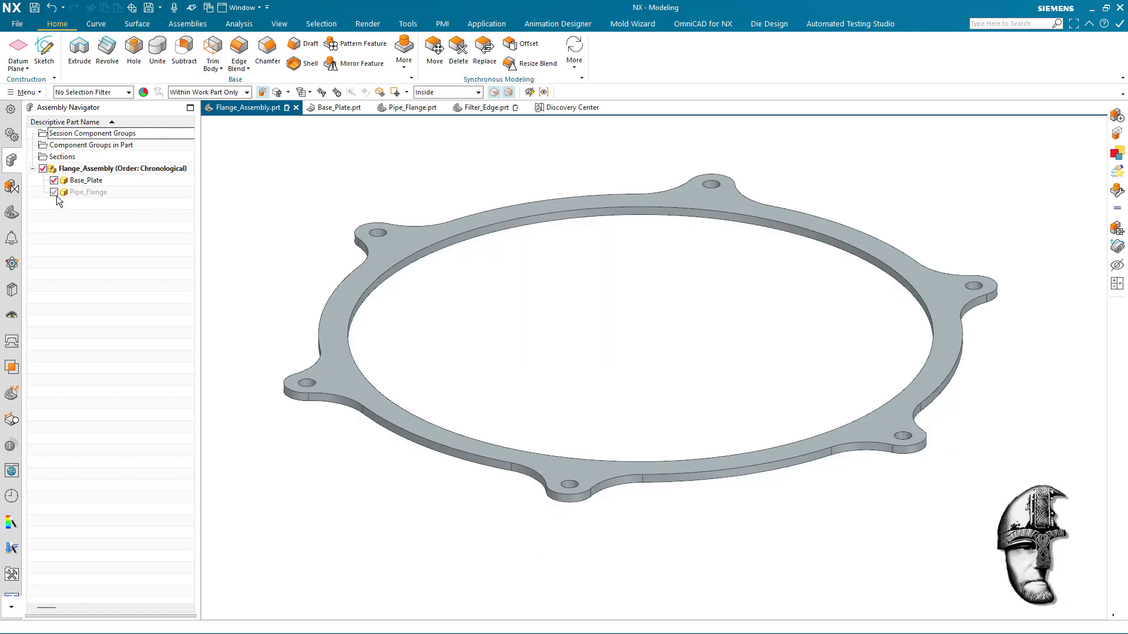
click(54, 192)
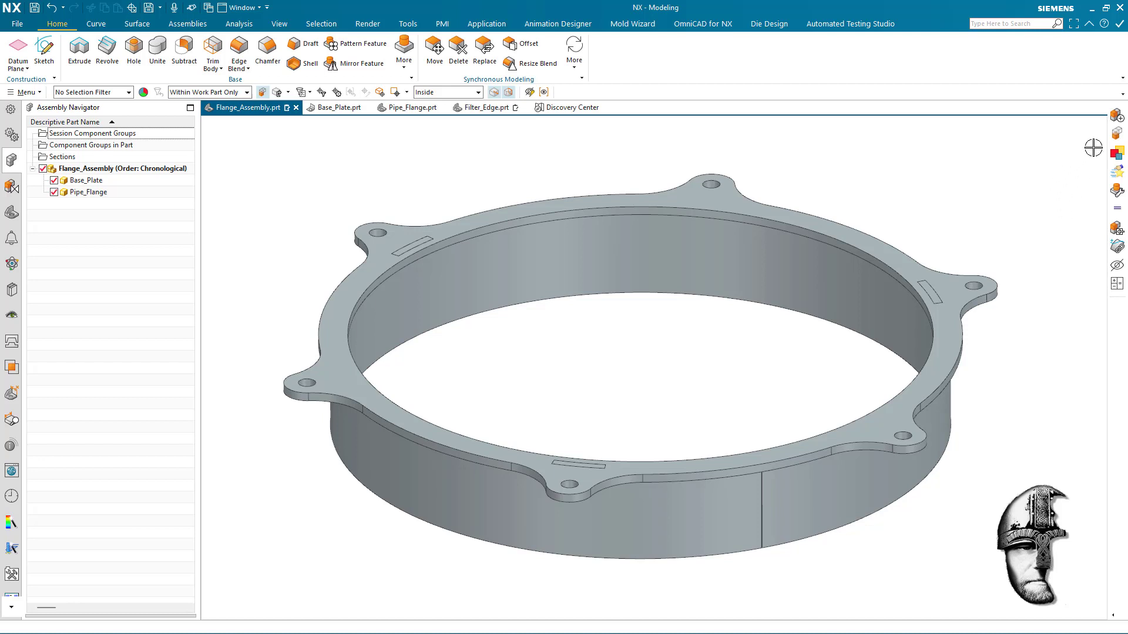
Step: Add the Create Interpart Link option to the Selection Group of the top border bar
click(1123, 93)
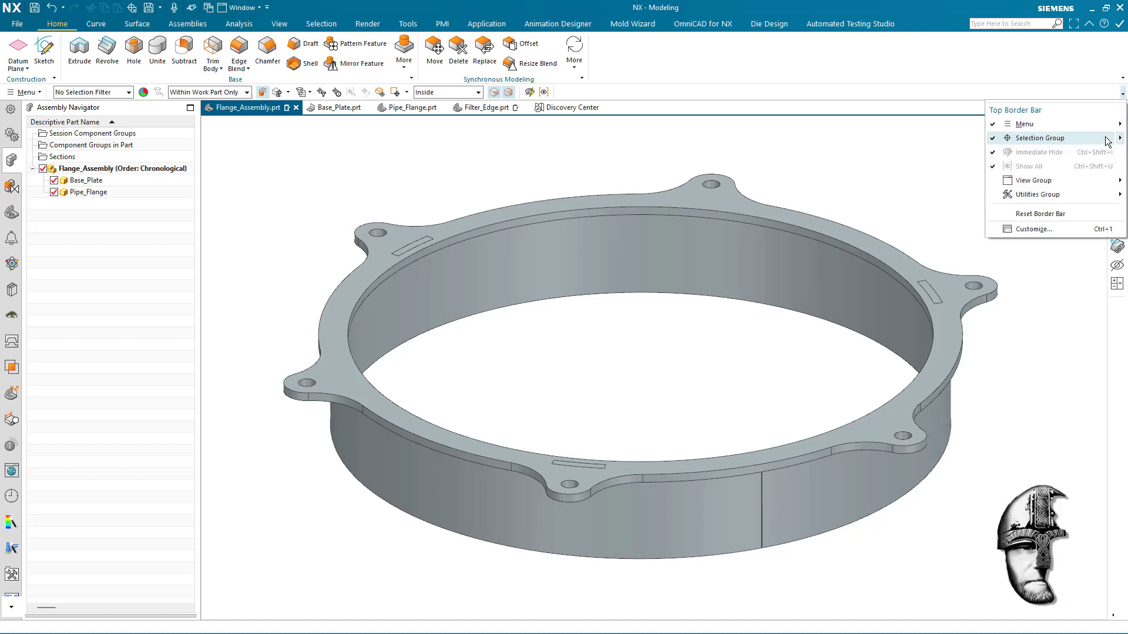
mouse_move(1119, 141)
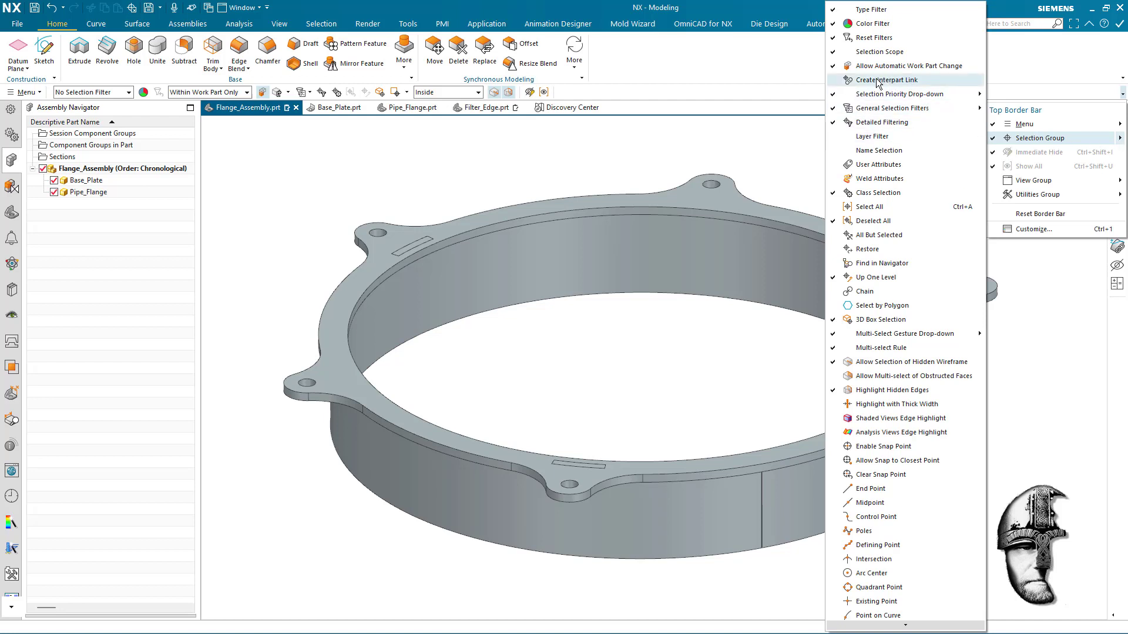
click(876, 80)
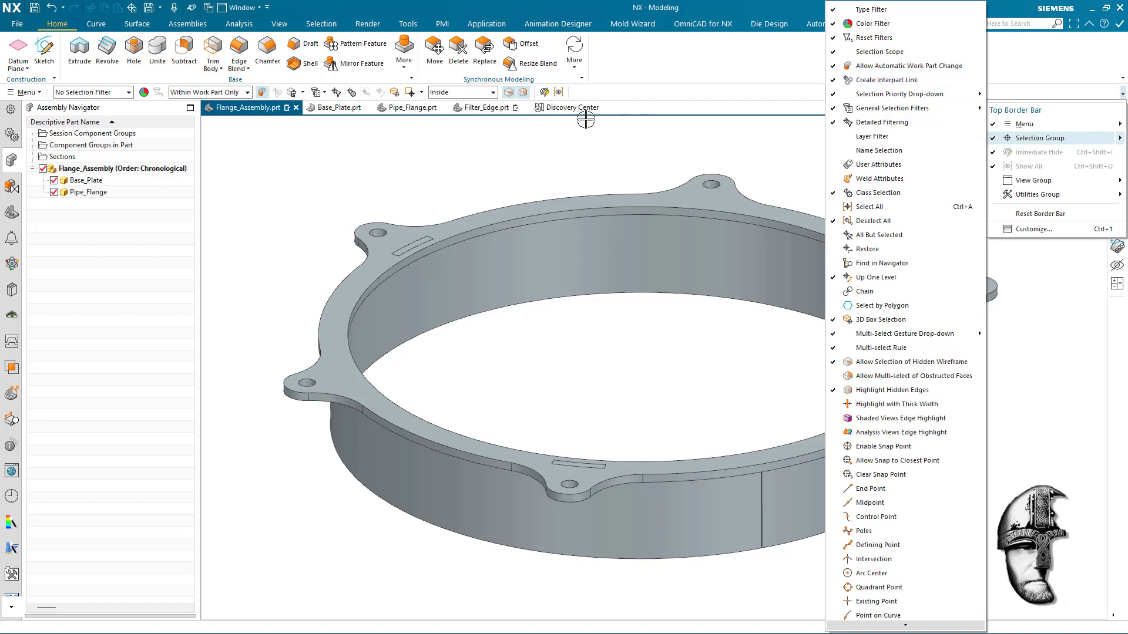
click(274, 93)
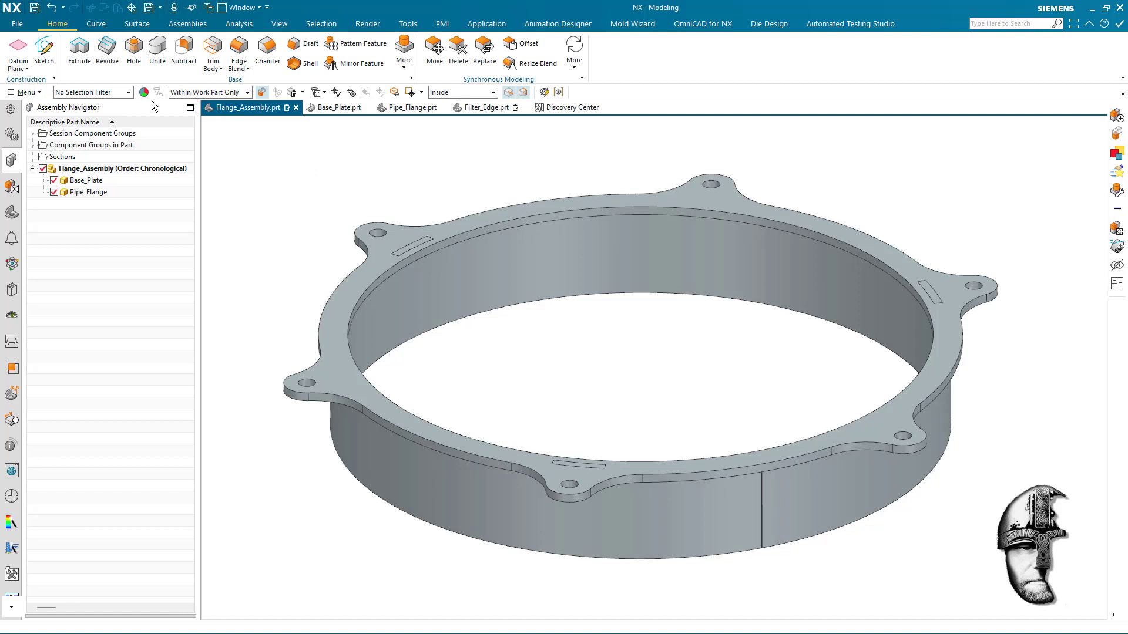
Step: Make Base_Plate the work part and subtract the Pipe_Flange body from the plate body through an interpart link
double_click(77, 182)
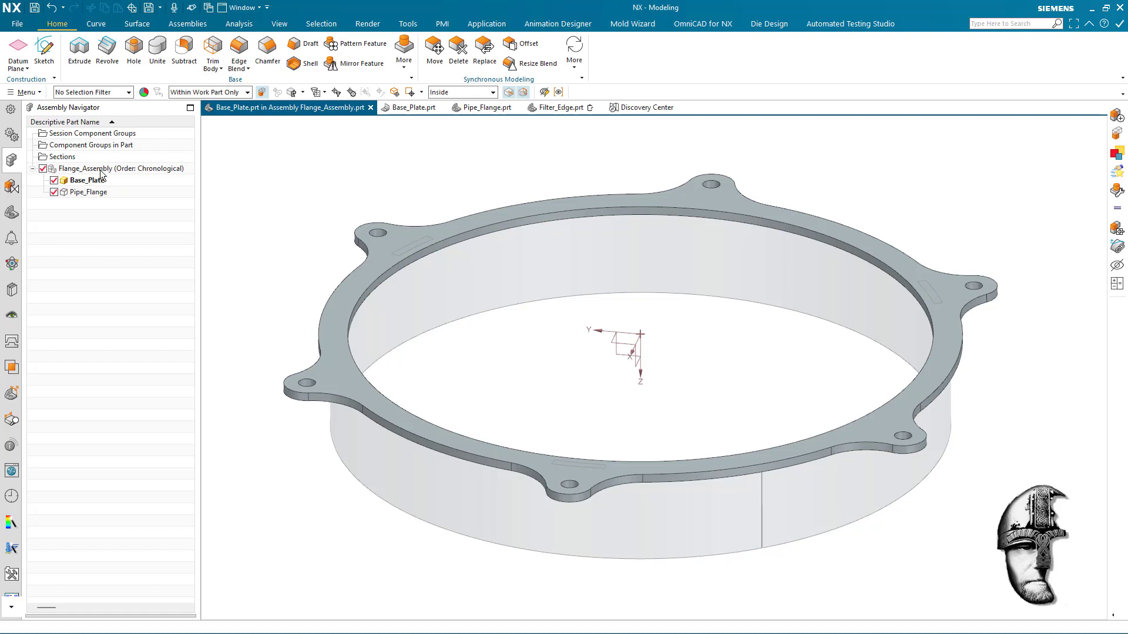
click(184, 54)
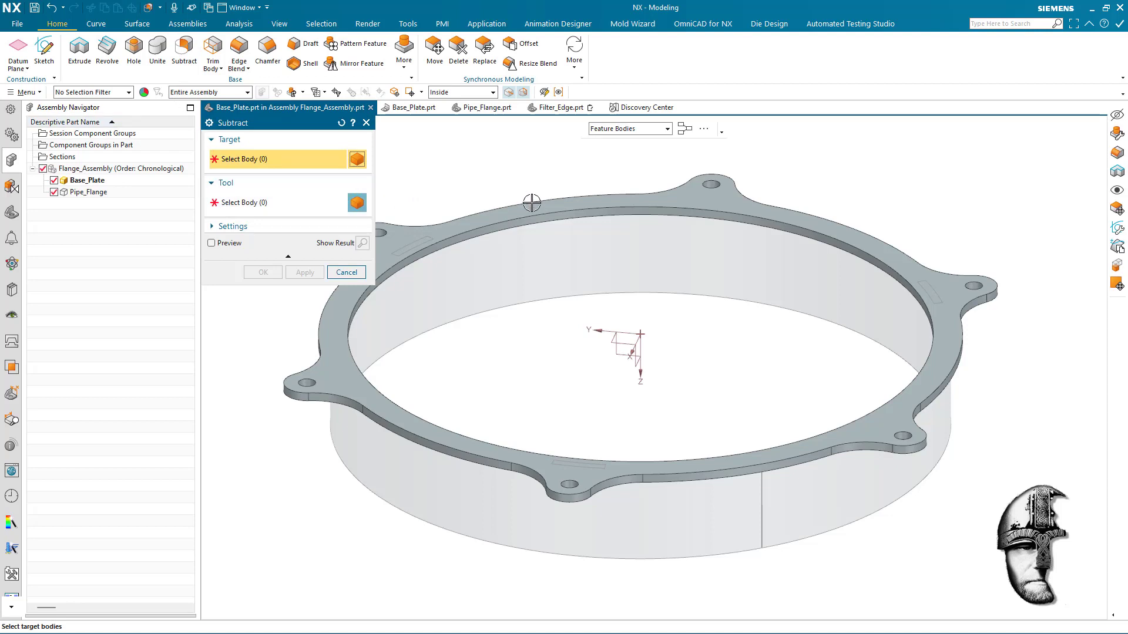
click(534, 203)
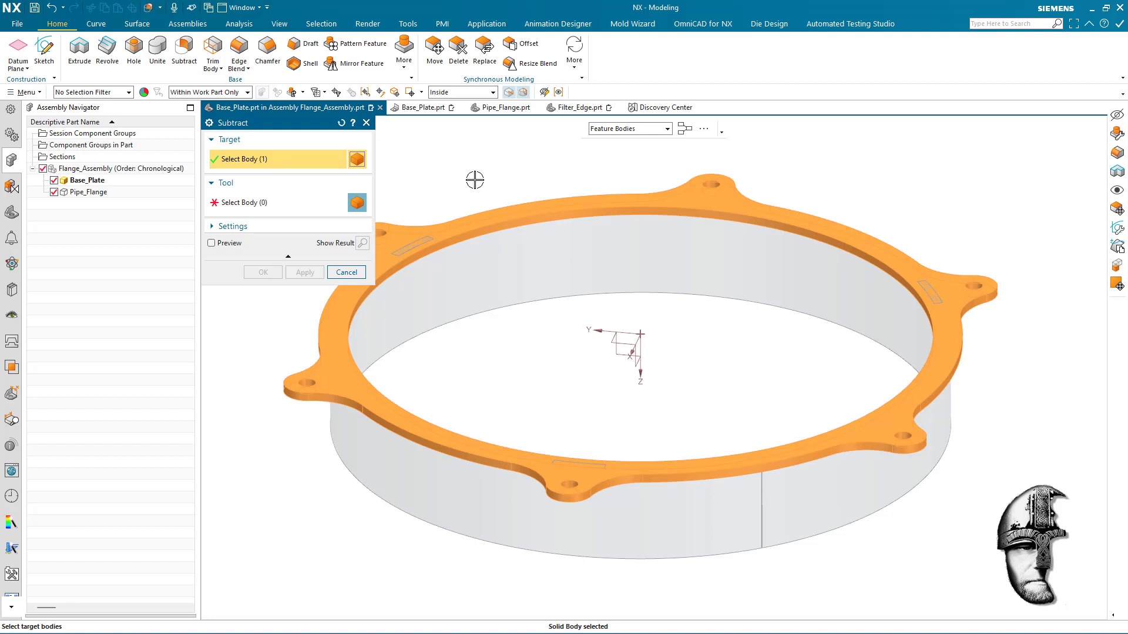
click(278, 203)
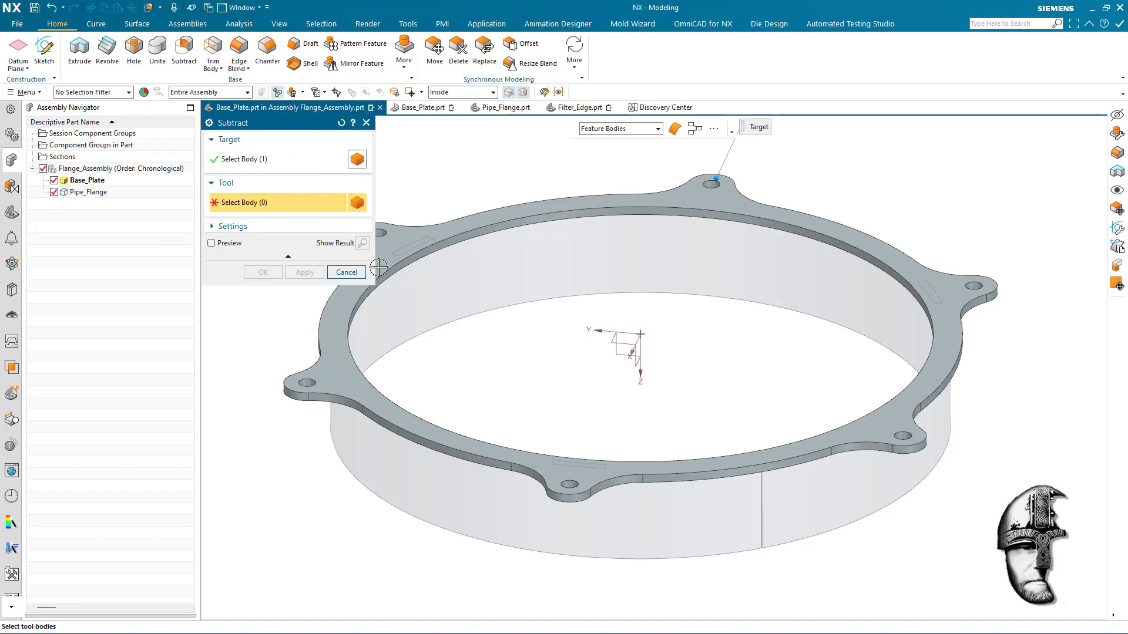
click(488, 270)
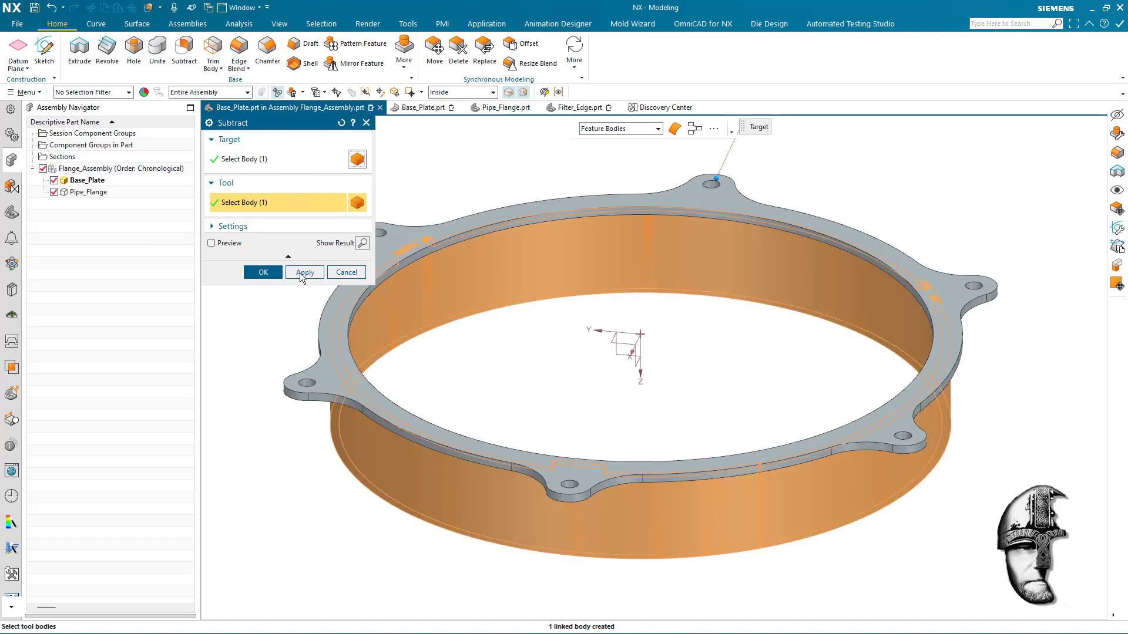
click(242, 227)
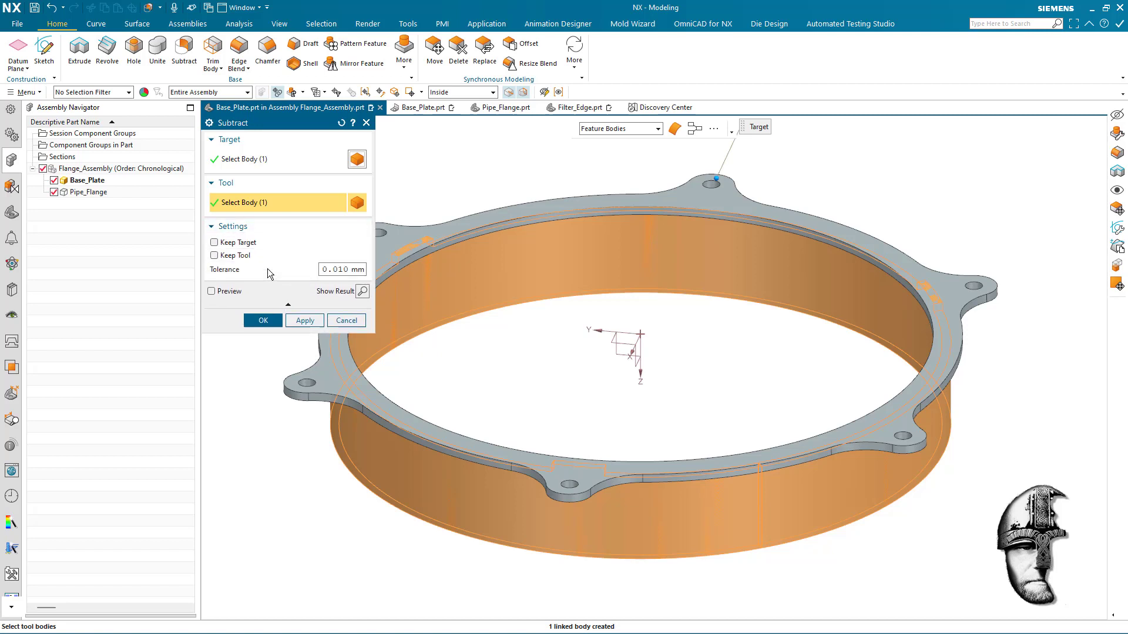
click(242, 227)
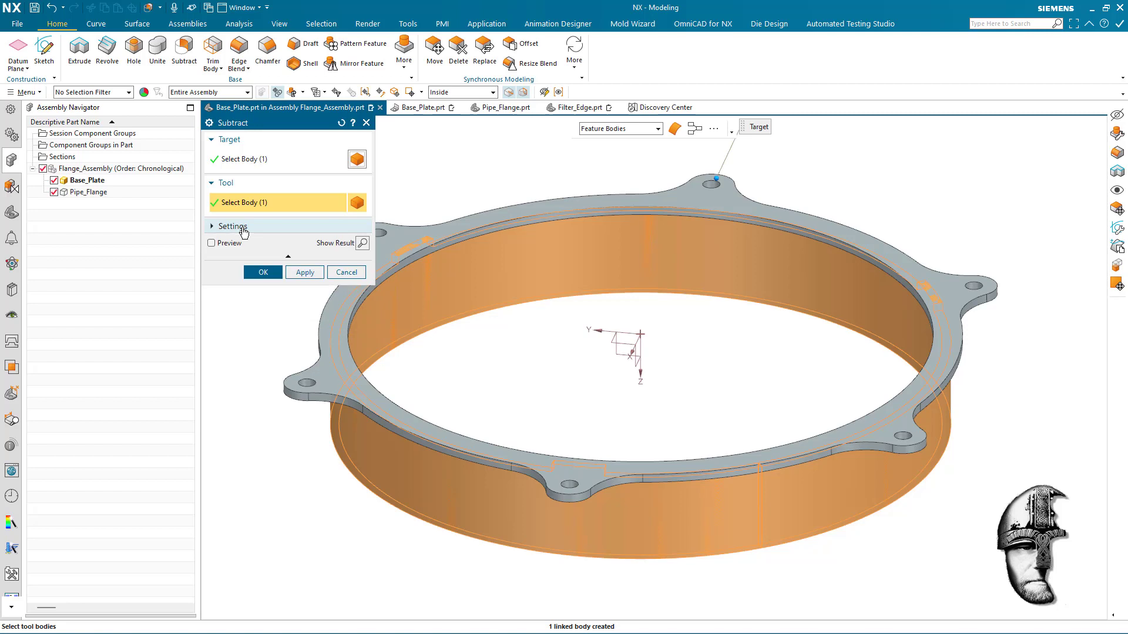
click(261, 273)
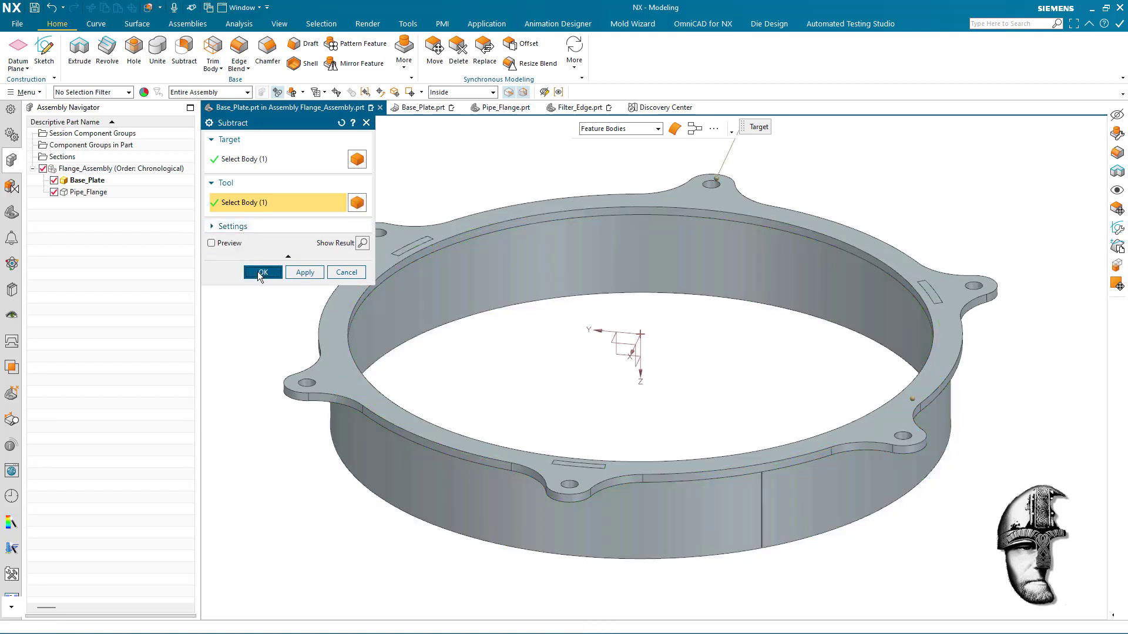
Step: Hide Pipe_Flange and offset all faces of the Subtract feature on Base_Plate by -0.1 mm using Feature Faces selection
click(53, 193)
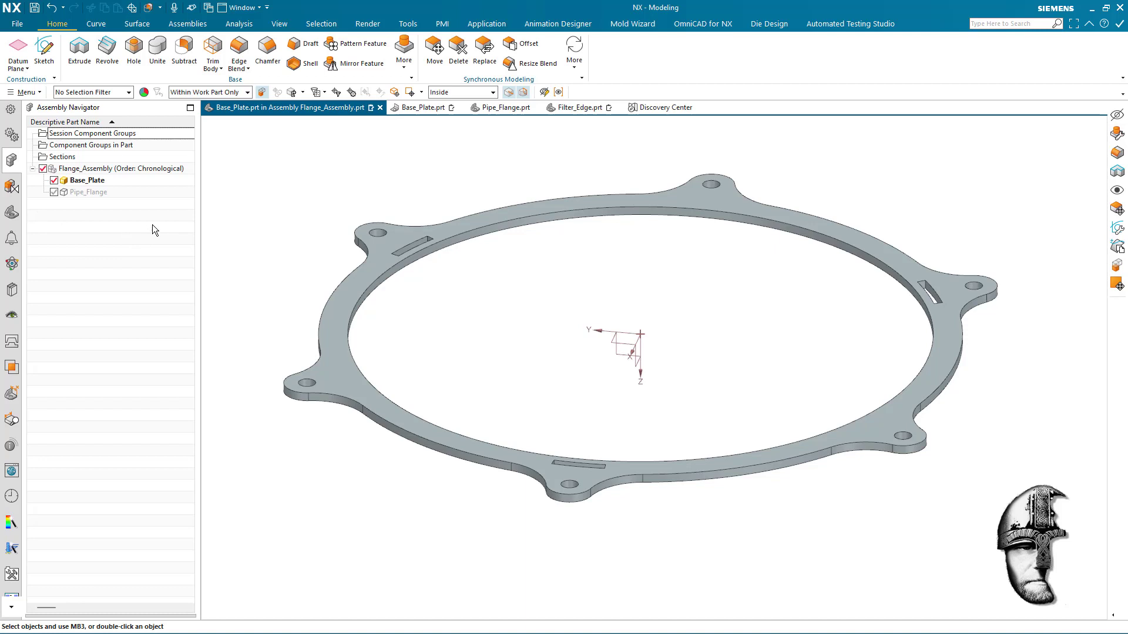
click(405, 67)
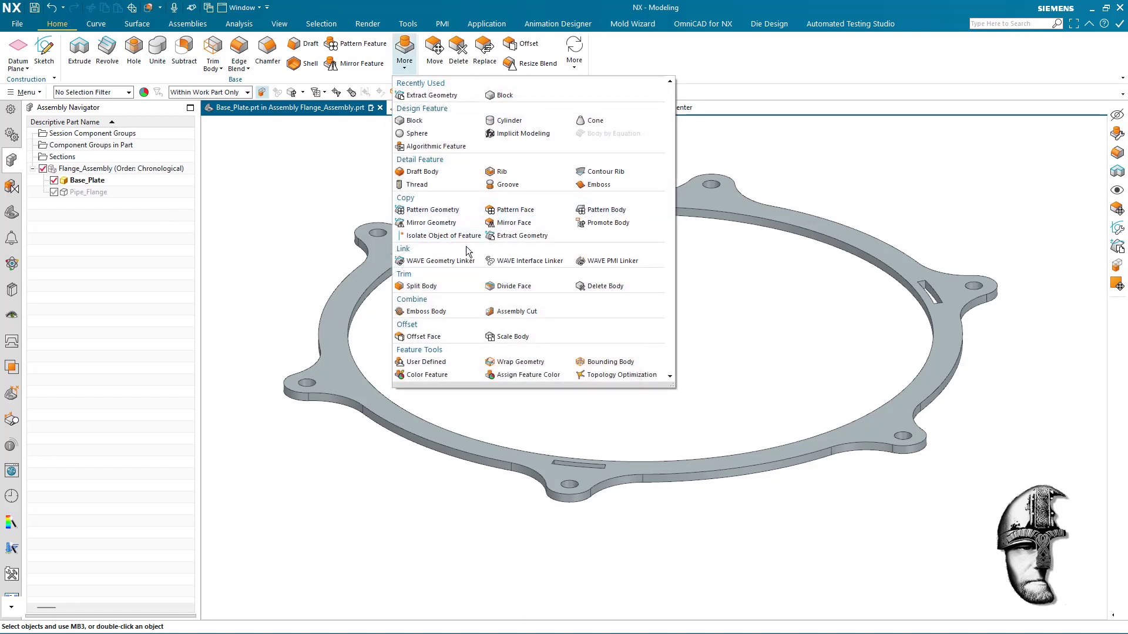
click(431, 338)
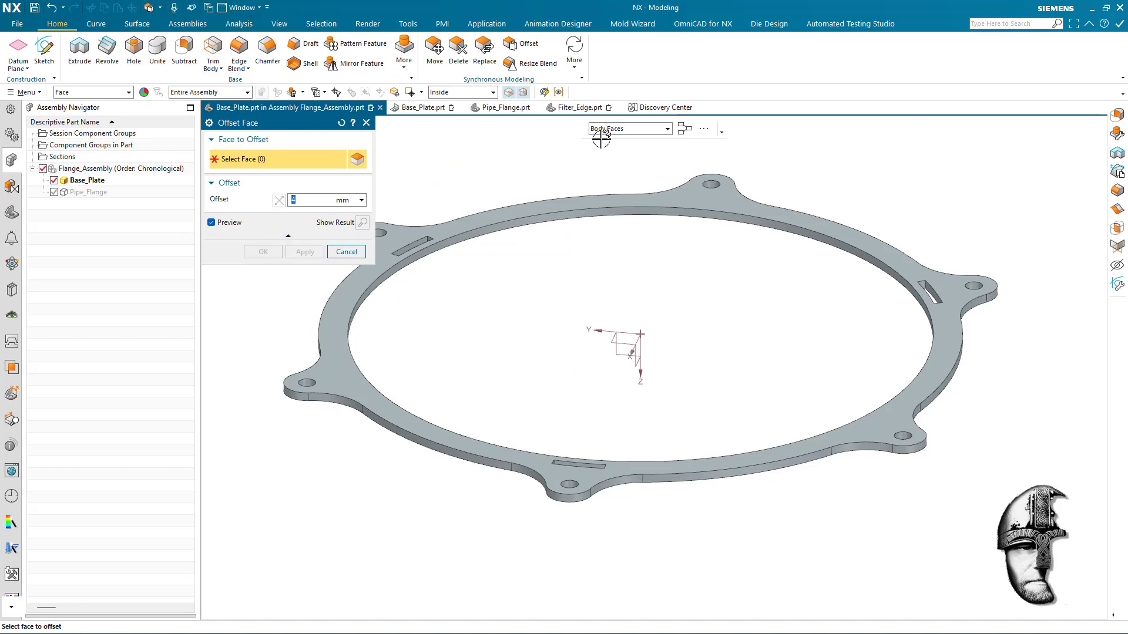
click(611, 133)
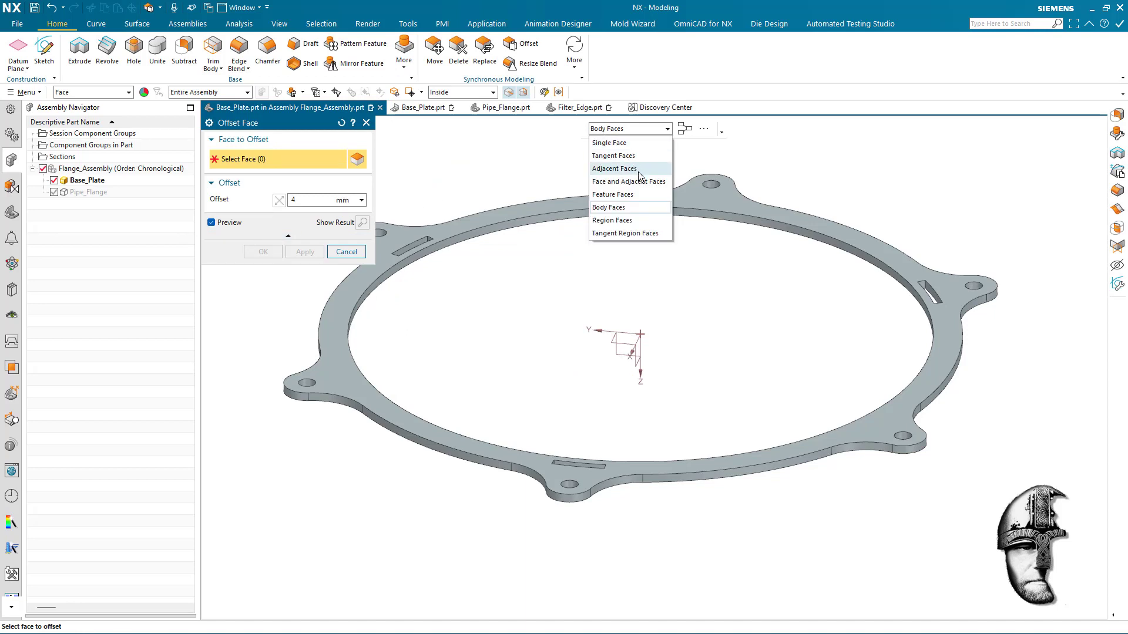
click(623, 195)
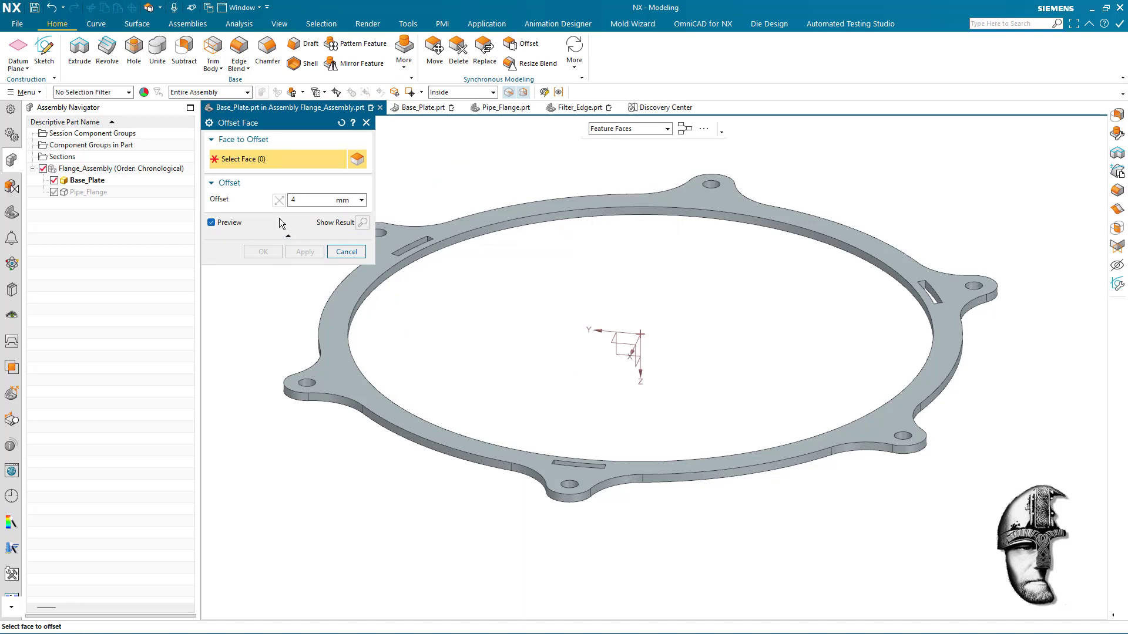
click(7, 215)
click(88, 227)
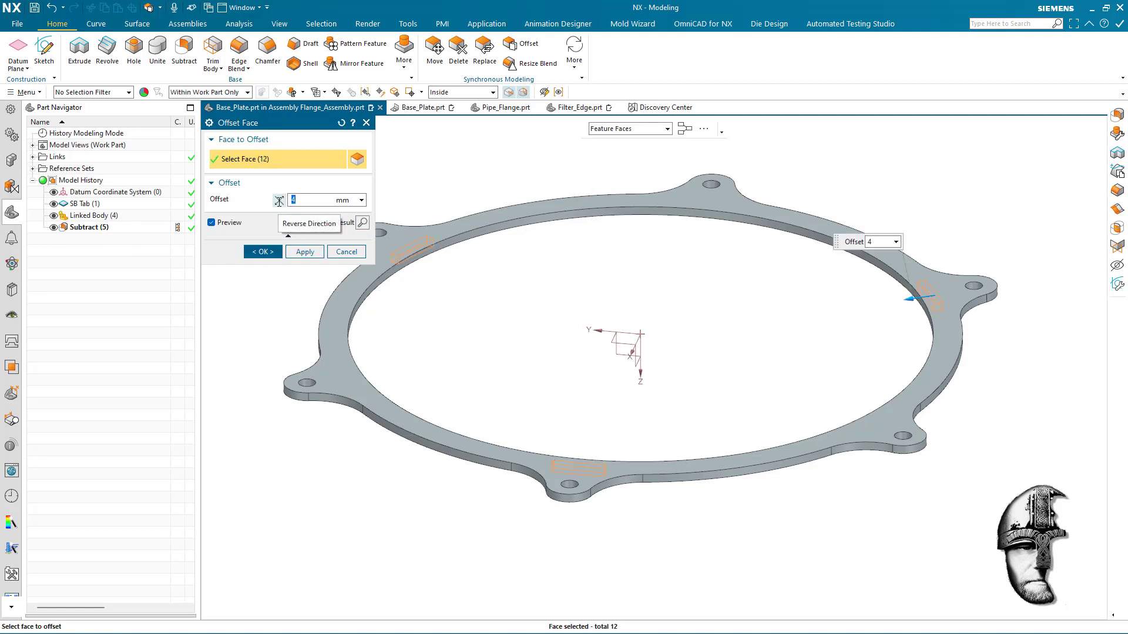
text(-.1)
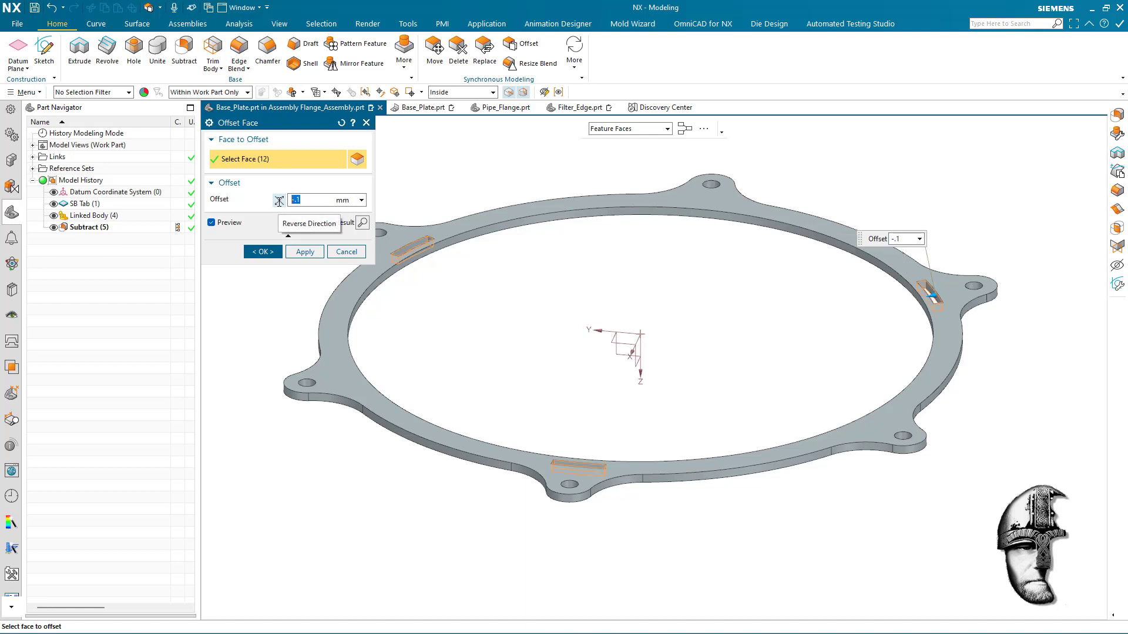
click(261, 252)
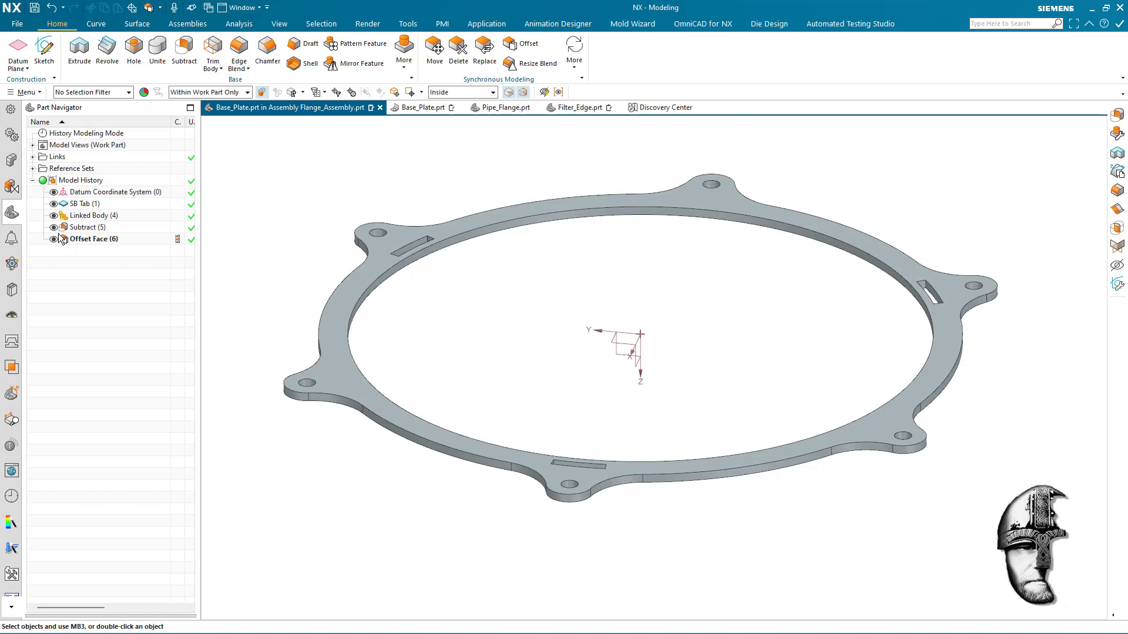
Step: Show Pipe_Flange again and make Flange_Assembly the work part in the default trimetric view
click(11, 159)
click(54, 192)
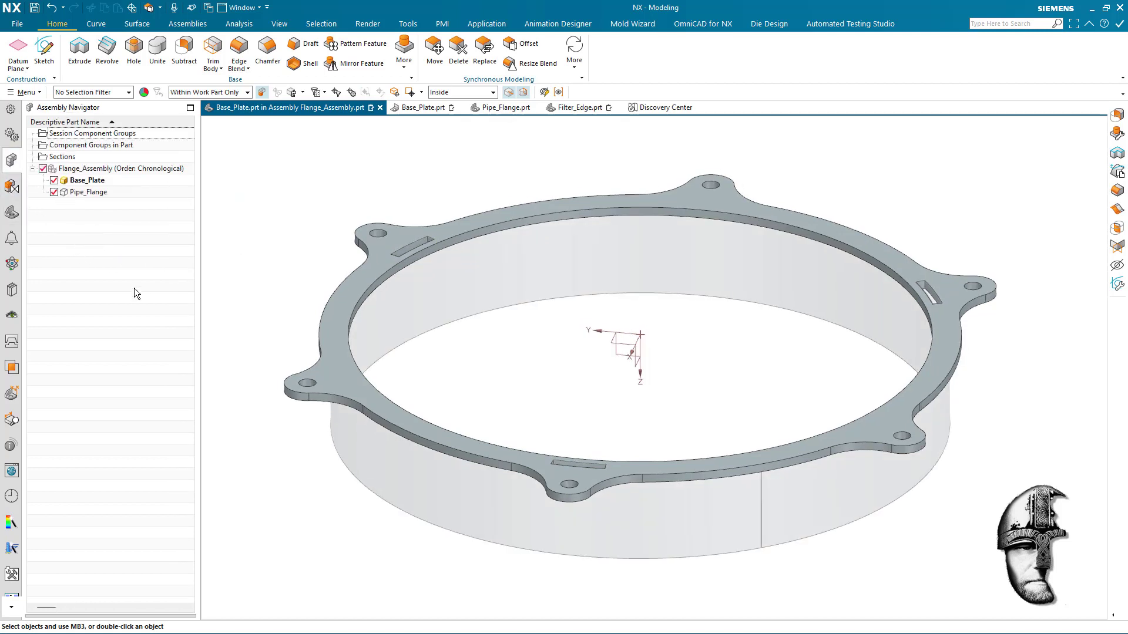
double_click(82, 169)
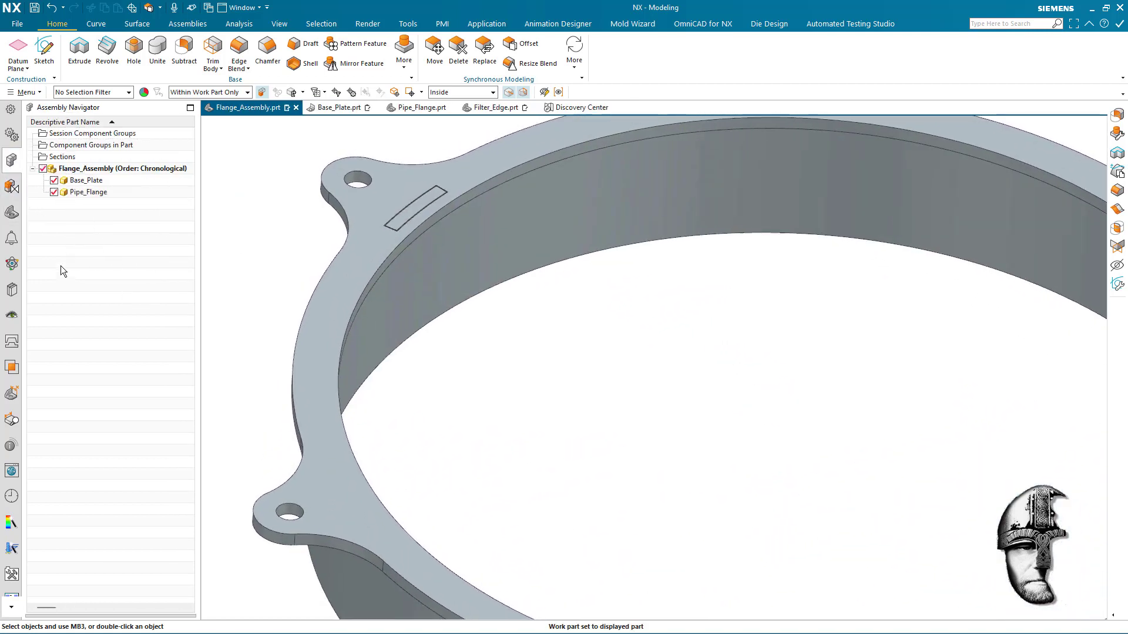
key(Home)
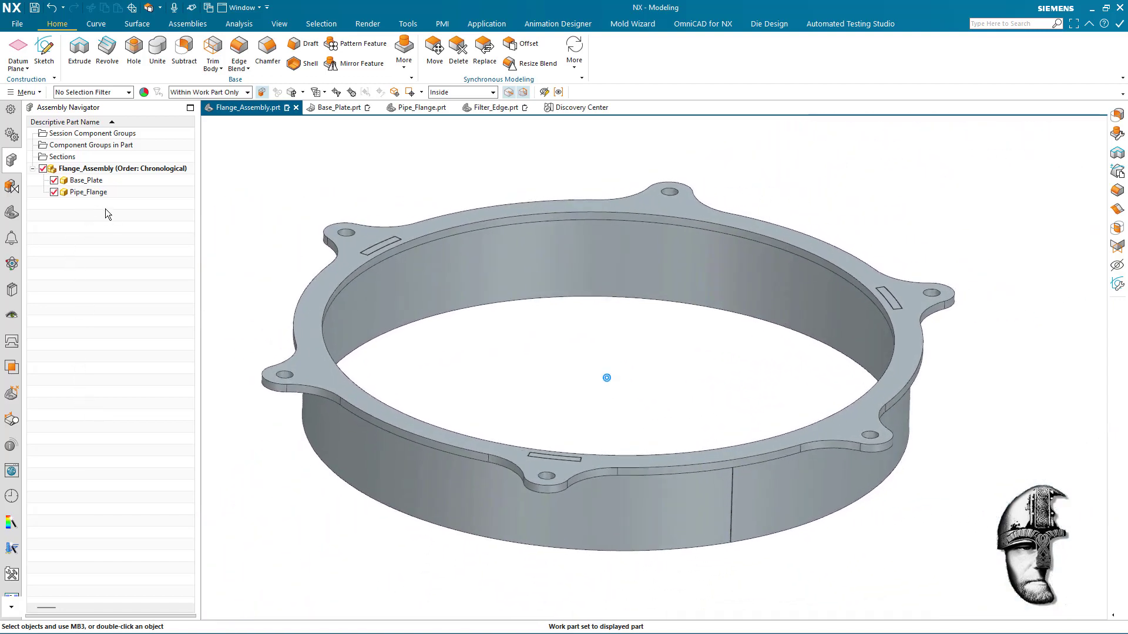
Step: Make Base_Plate the work part again and inspect which features depend on its Linked Body
double_click(87, 181)
click(12, 213)
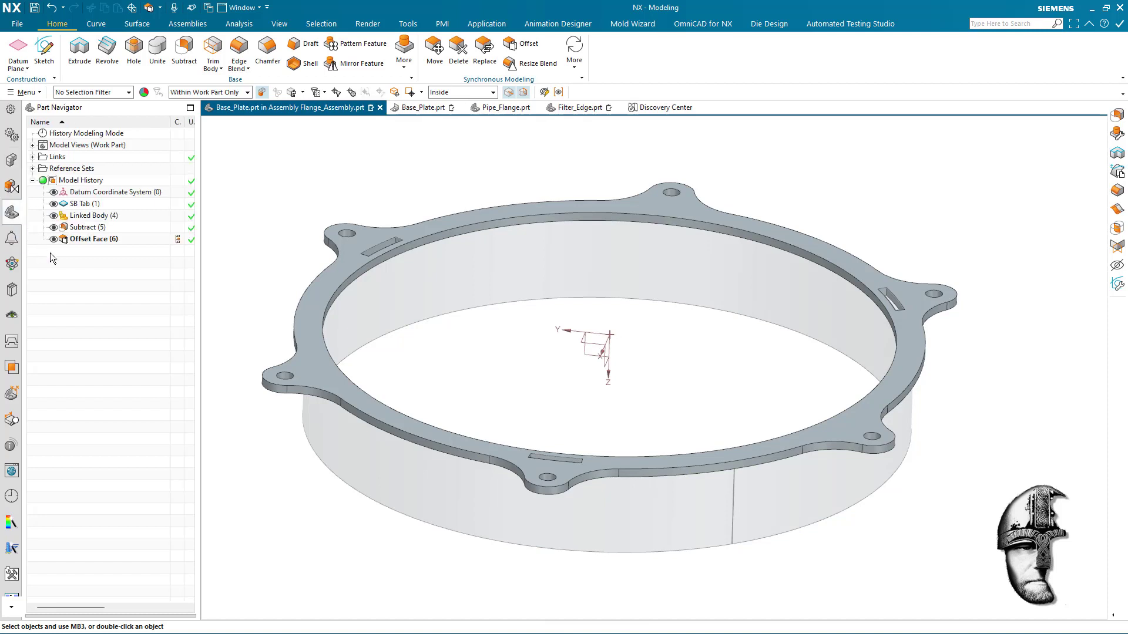
click(91, 215)
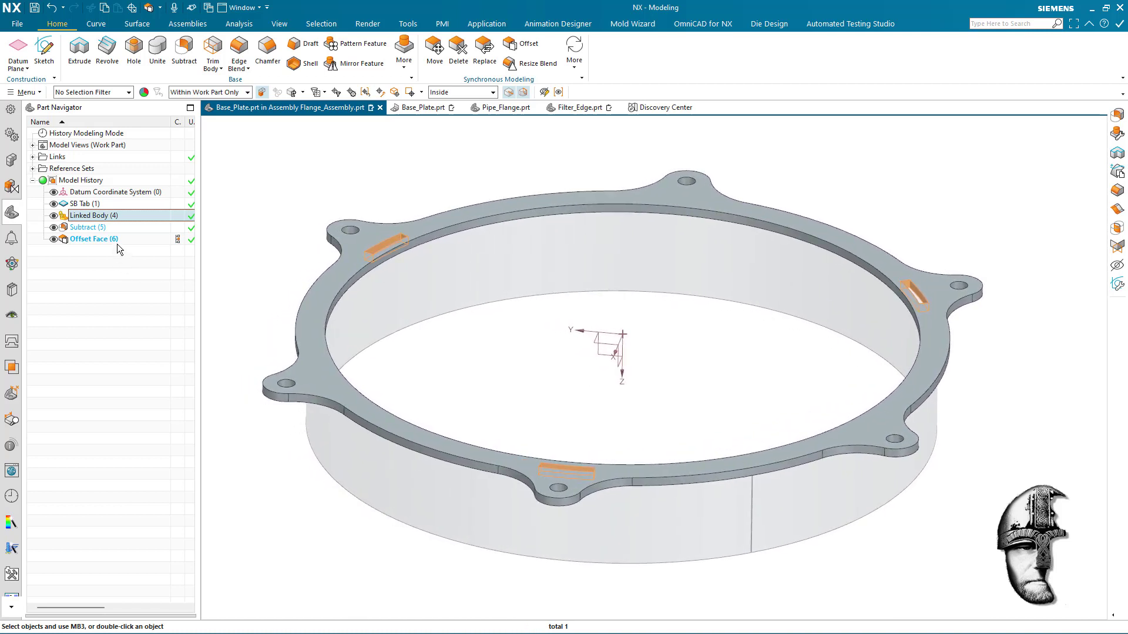
key(Escape)
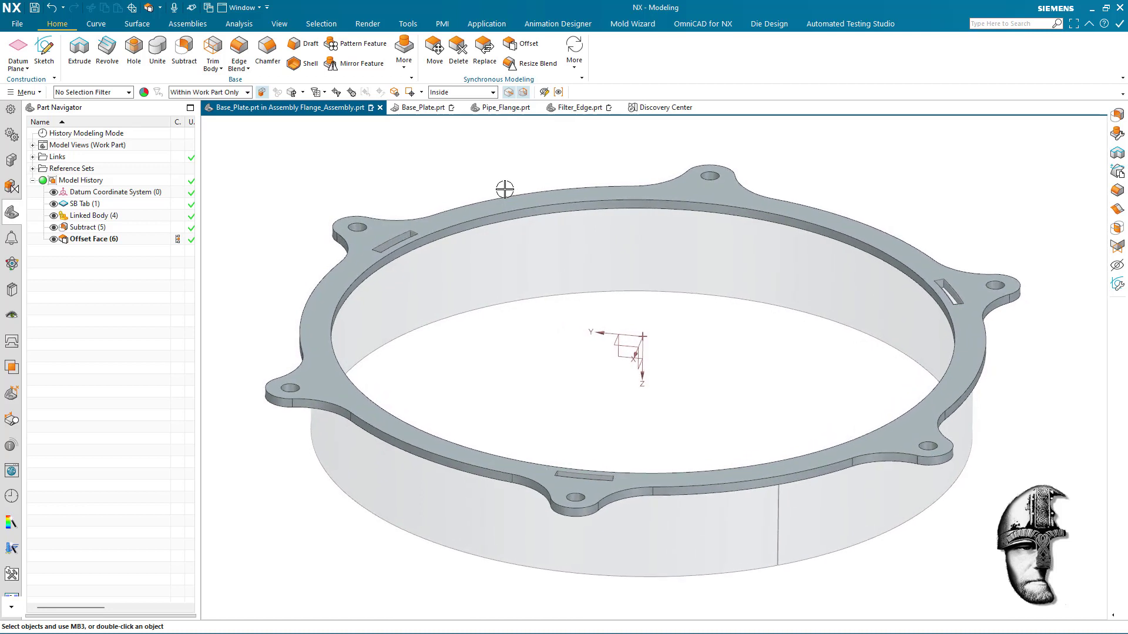
click(93, 217)
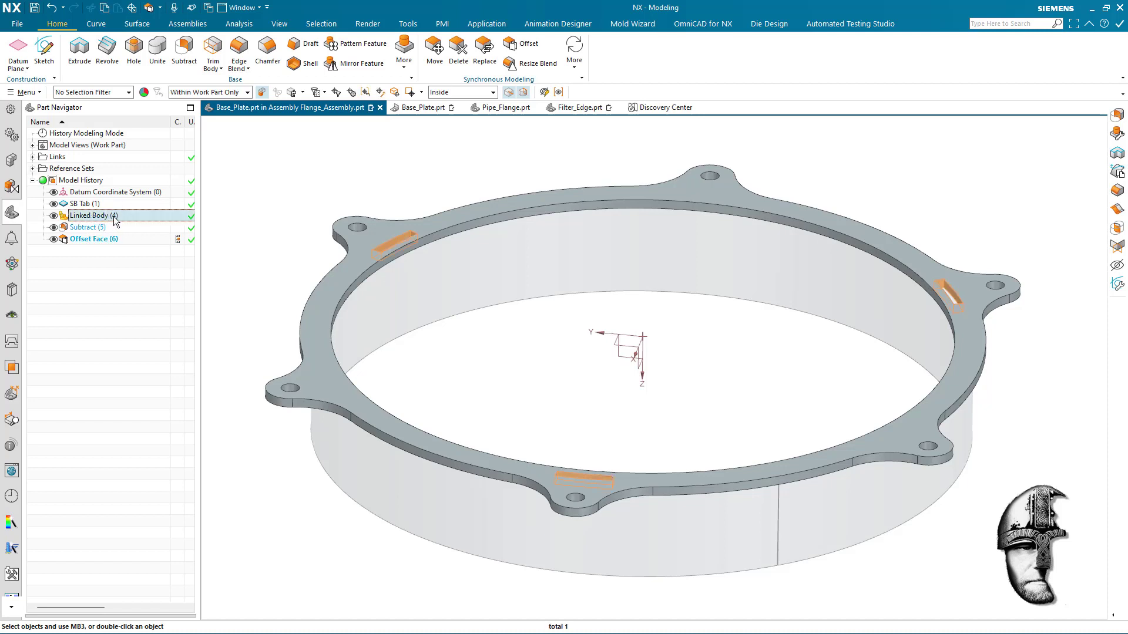
click(118, 266)
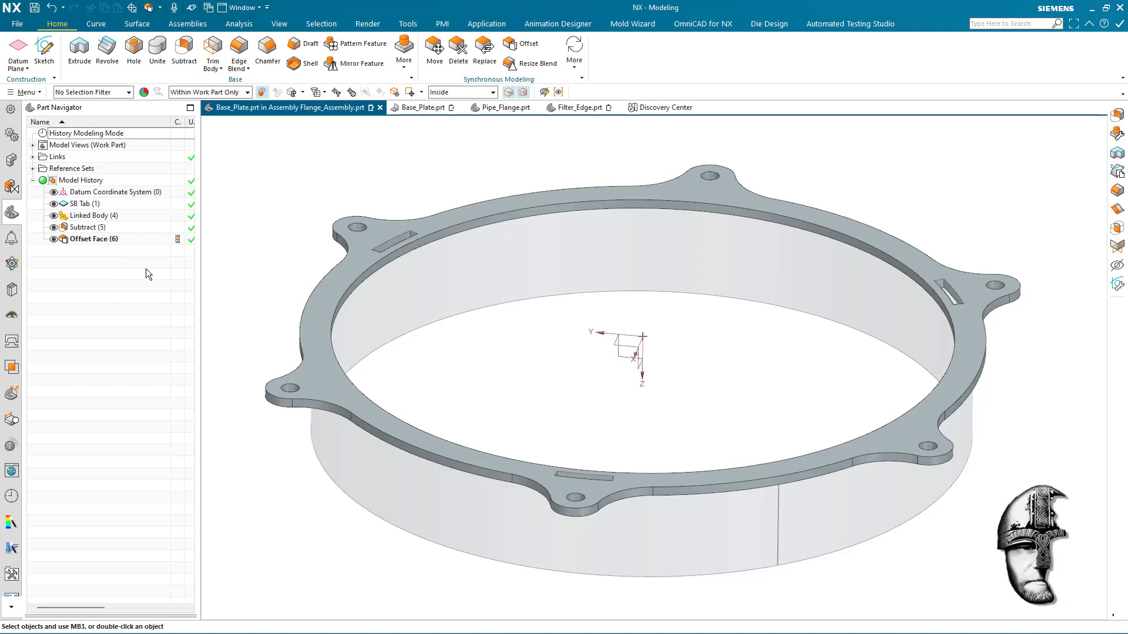
Step: Delete the Linked Body, Subtract and Offset Face features from Base_Plate
click(112, 218)
shift+click(110, 240)
key(Delete)
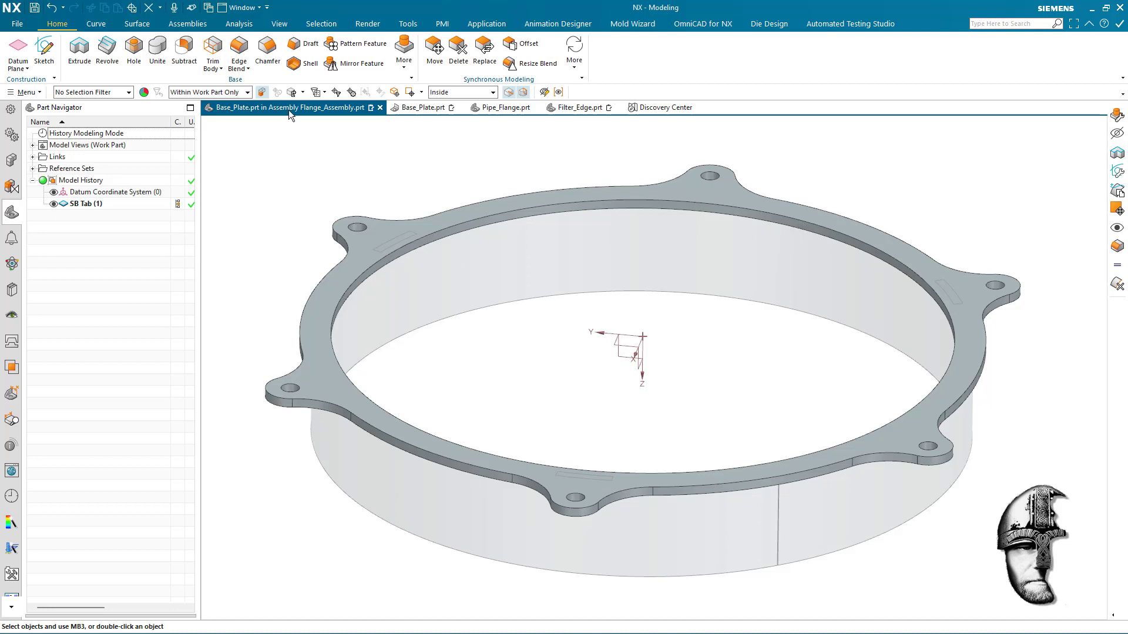
Step: Subtract the Pipe_Flange body from the Base_Plate body across the entire assembly
click(184, 53)
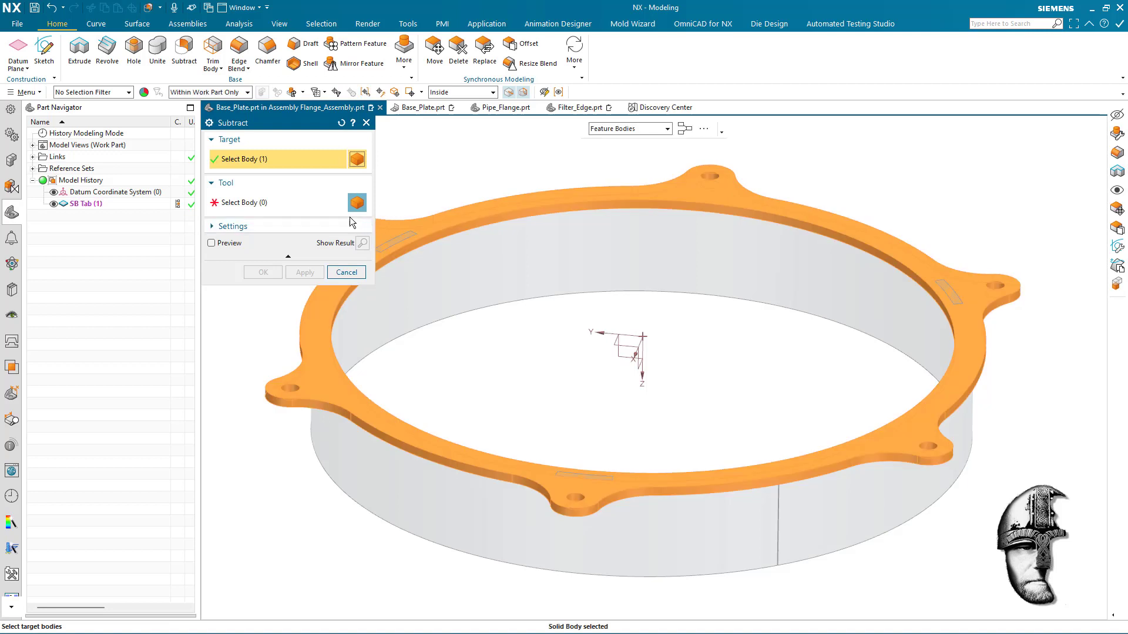
click(377, 219)
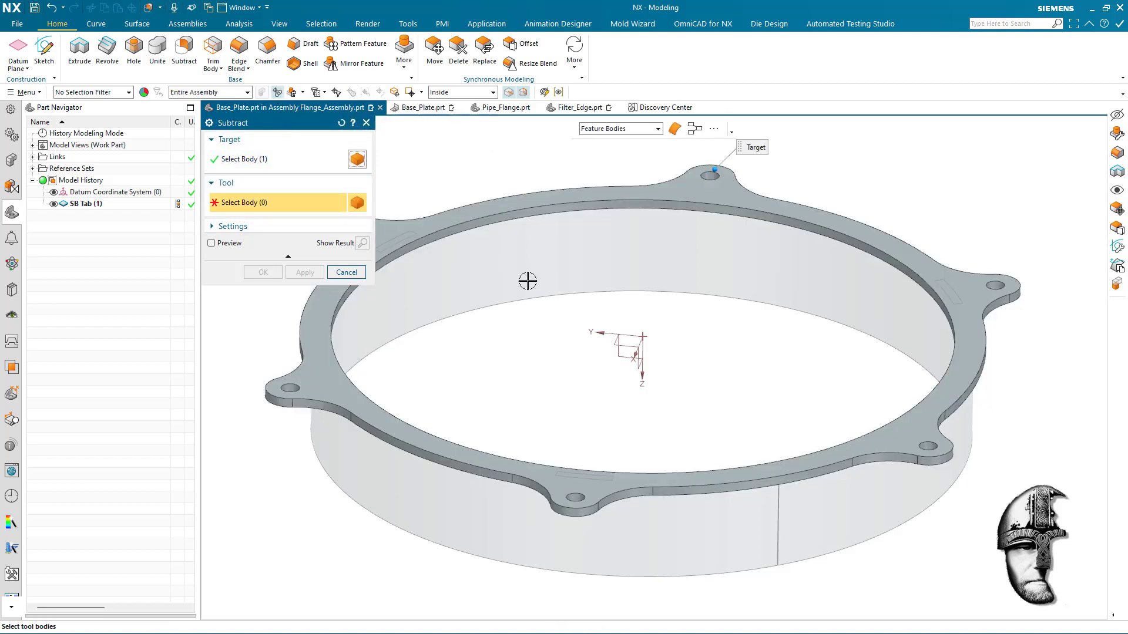
click(449, 294)
click(257, 272)
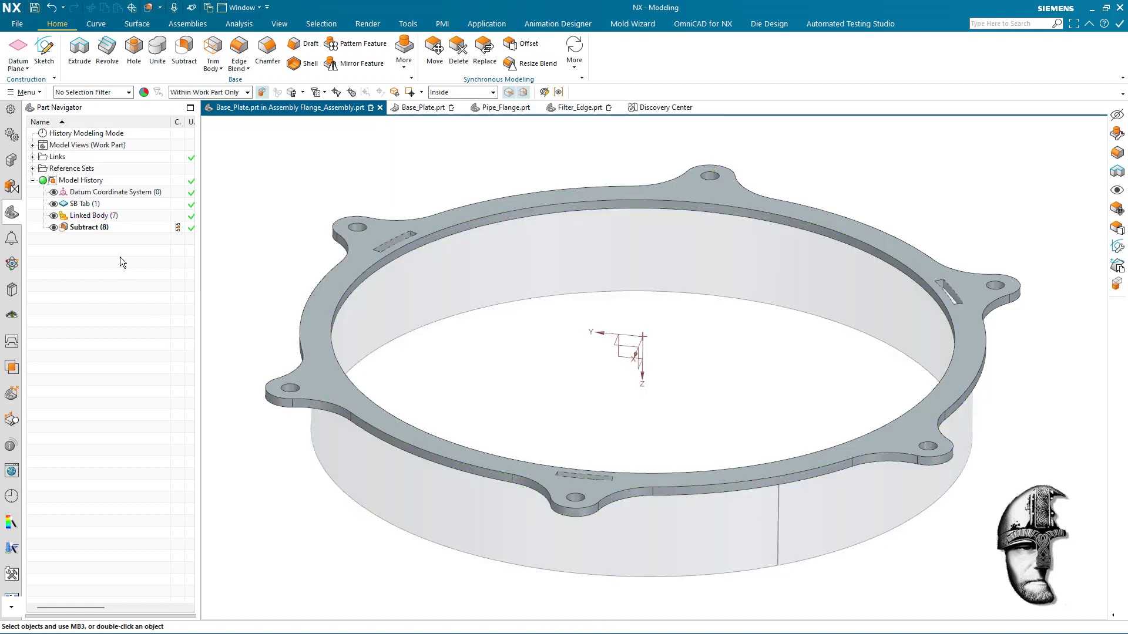
Step: Delete the Linked Body and Subtract features from Base_Plate
click(101, 231)
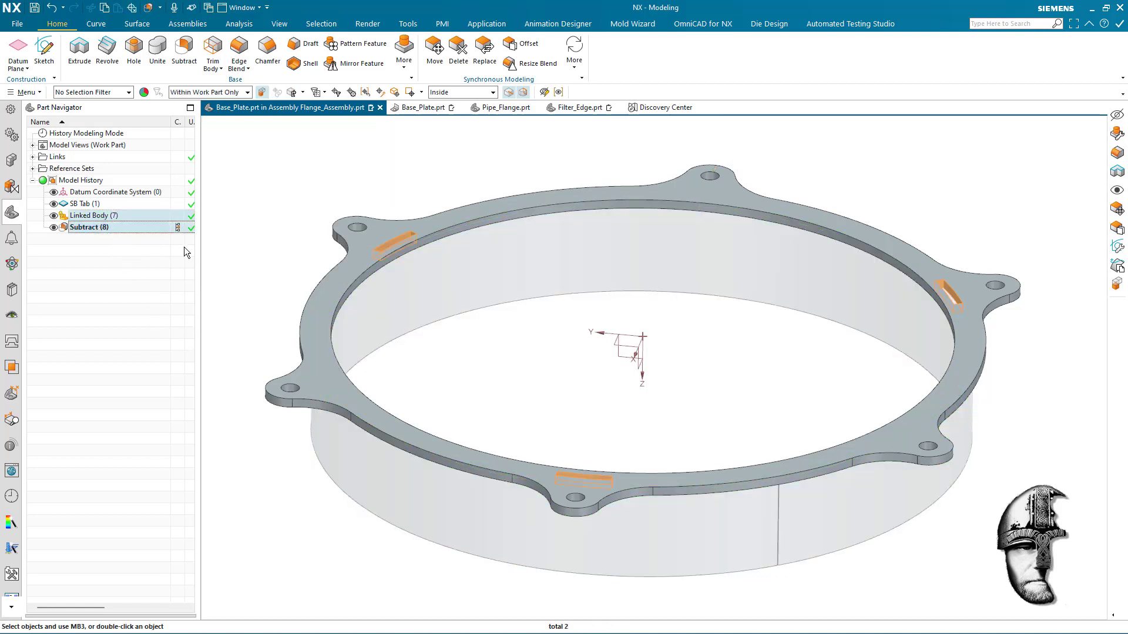
key(Delete)
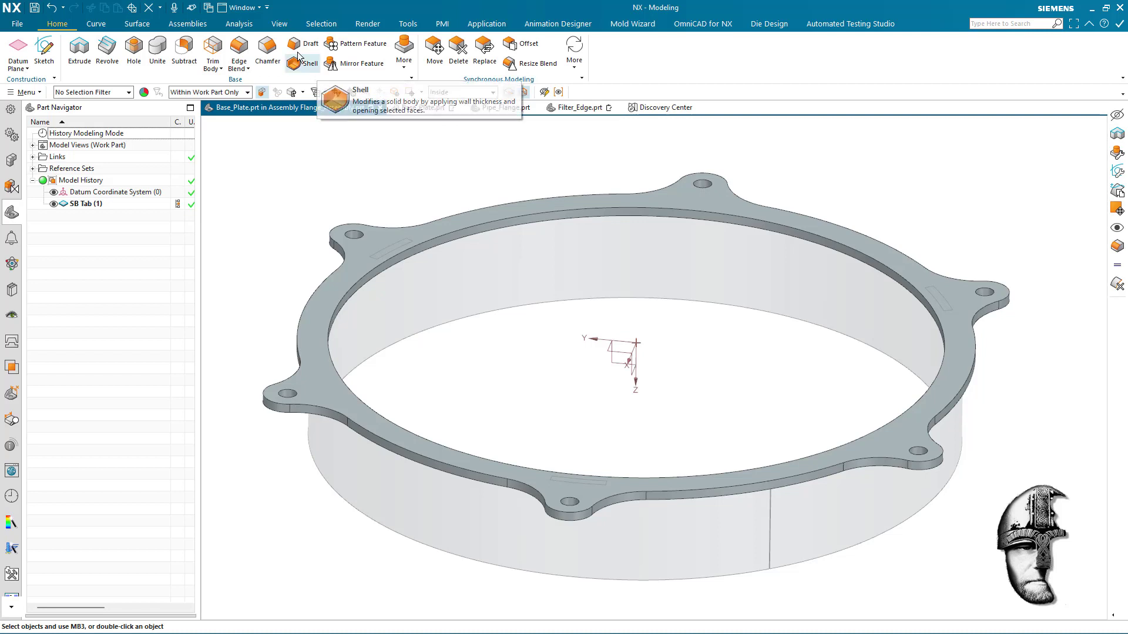
Step: Switch from Modeling to the Sheet Metal application with Base_Plate as the work part
click(476, 24)
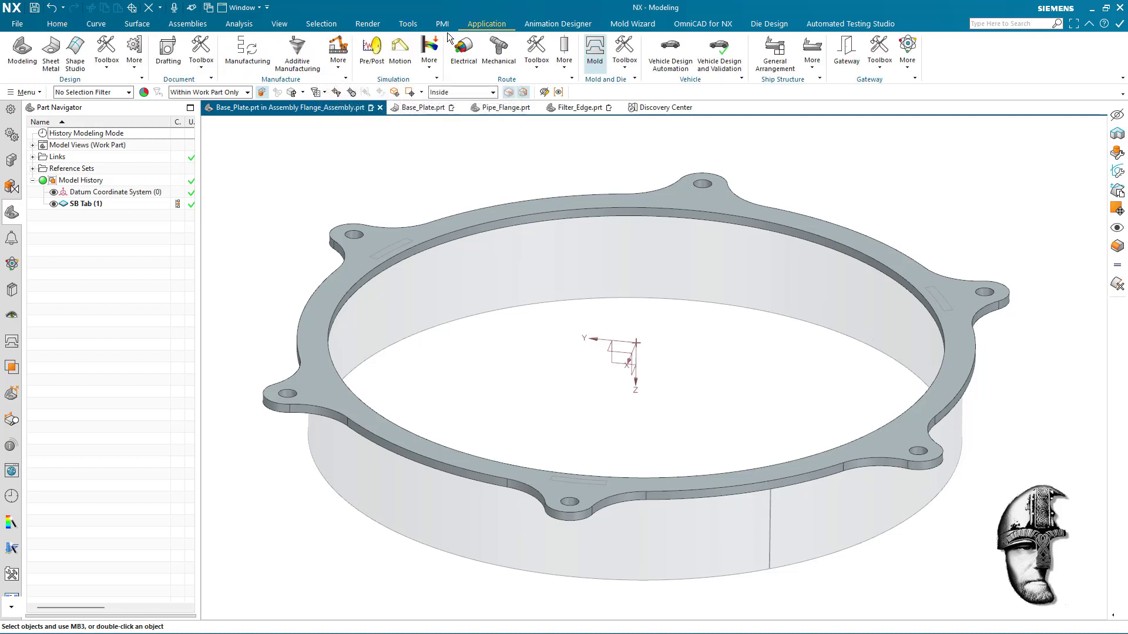
click(51, 51)
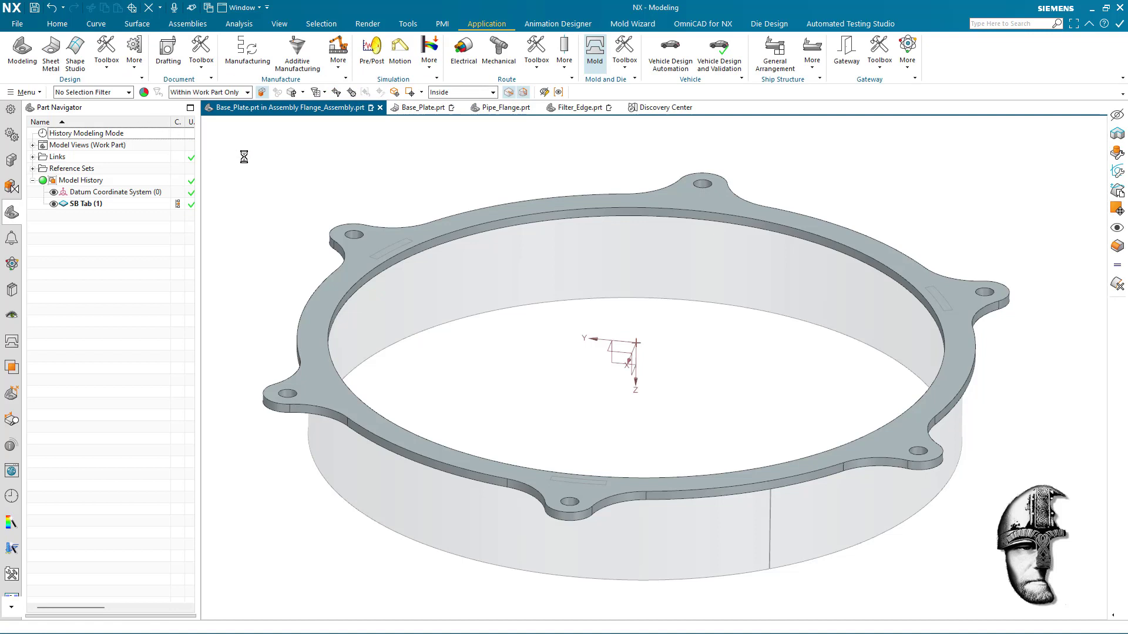
click(70, 206)
click(111, 293)
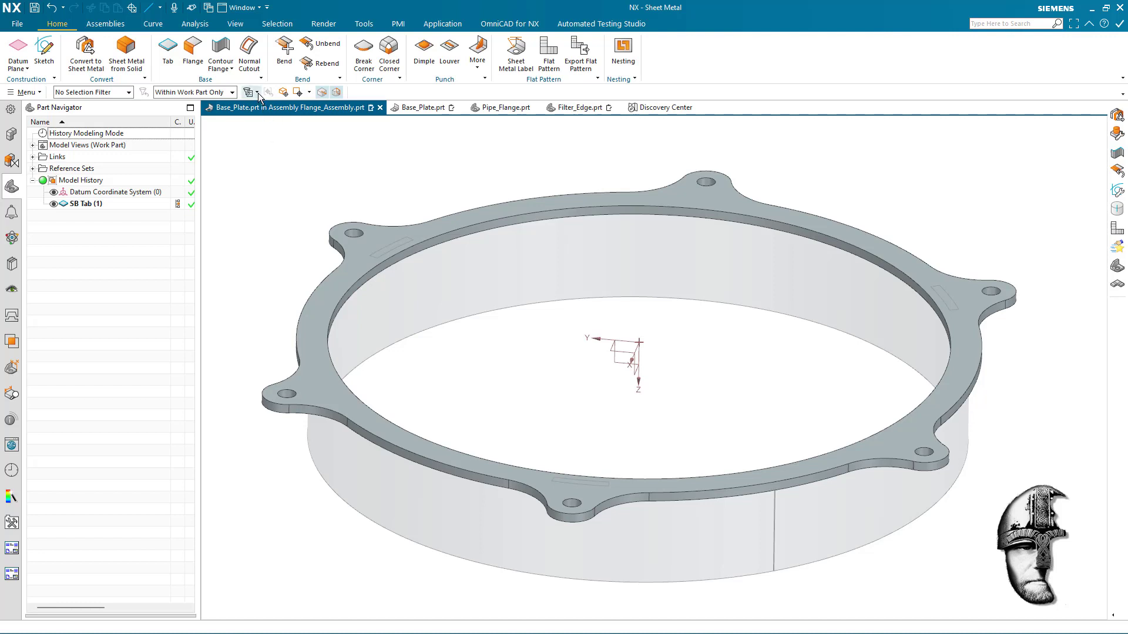
Step: Start a Normal Cutout with a section sketch on the XY plane of the datum coordinate system and hide the SB Tab feature
click(249, 53)
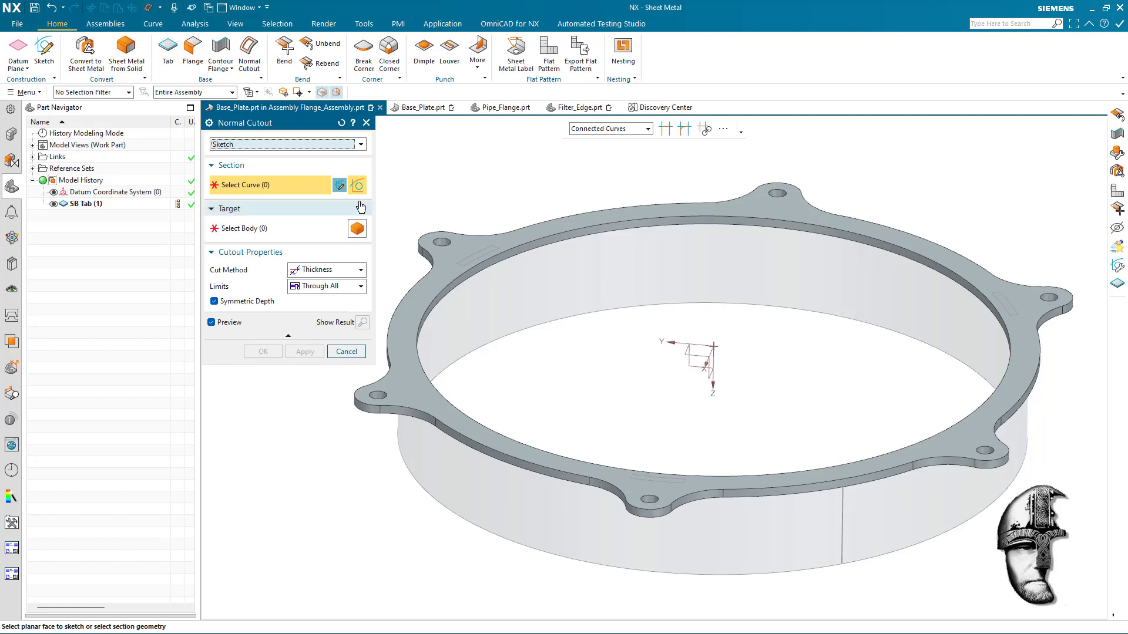
click(340, 186)
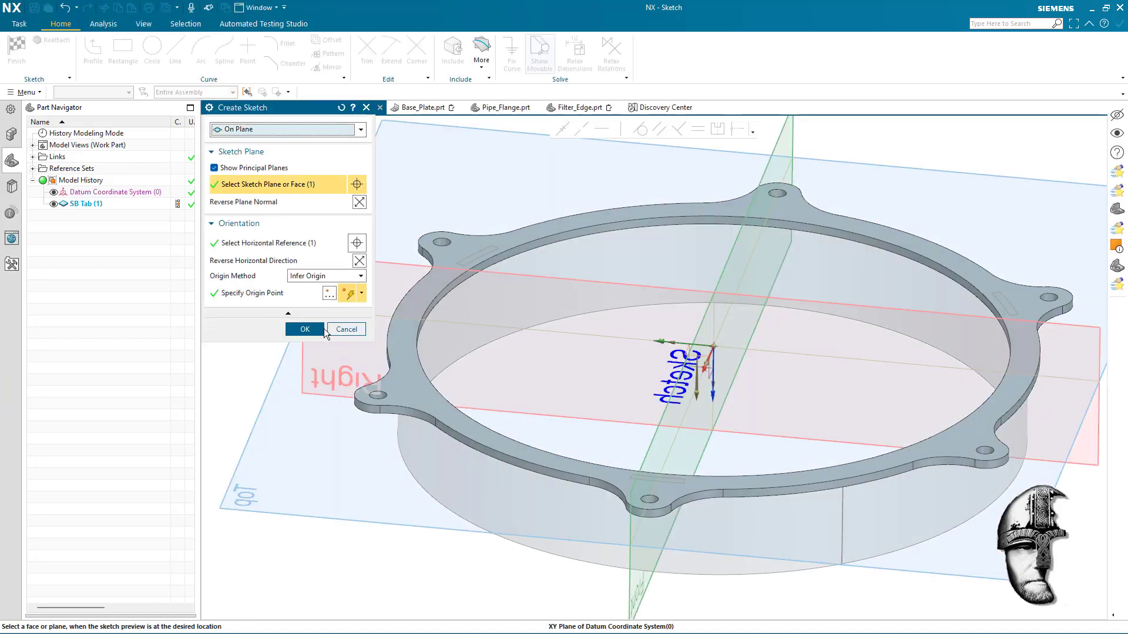
click(305, 329)
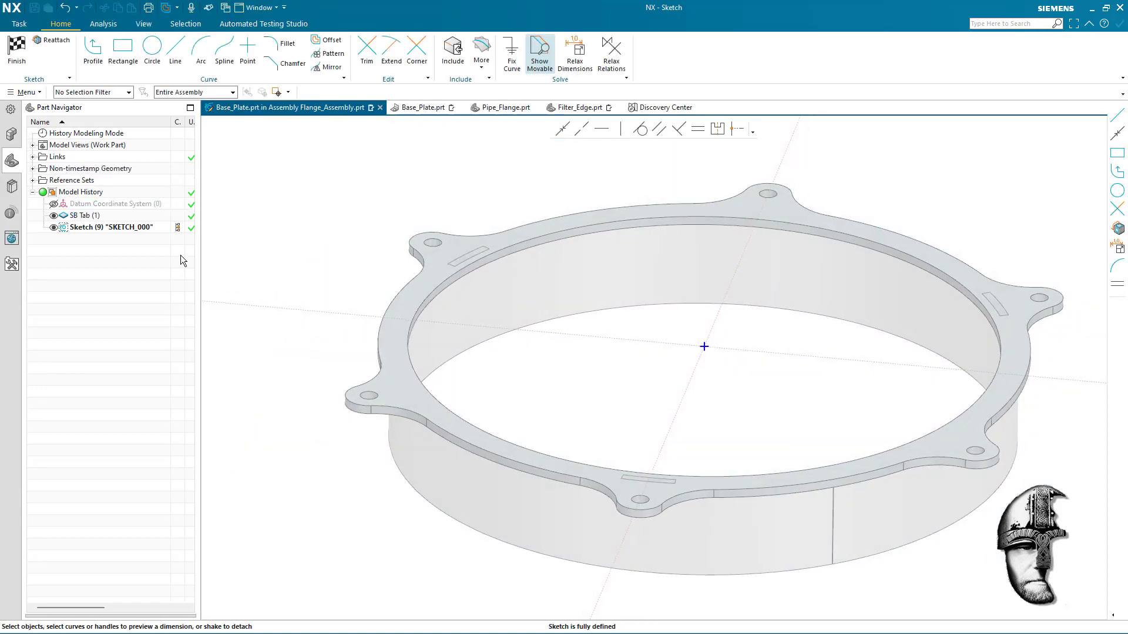
click(53, 216)
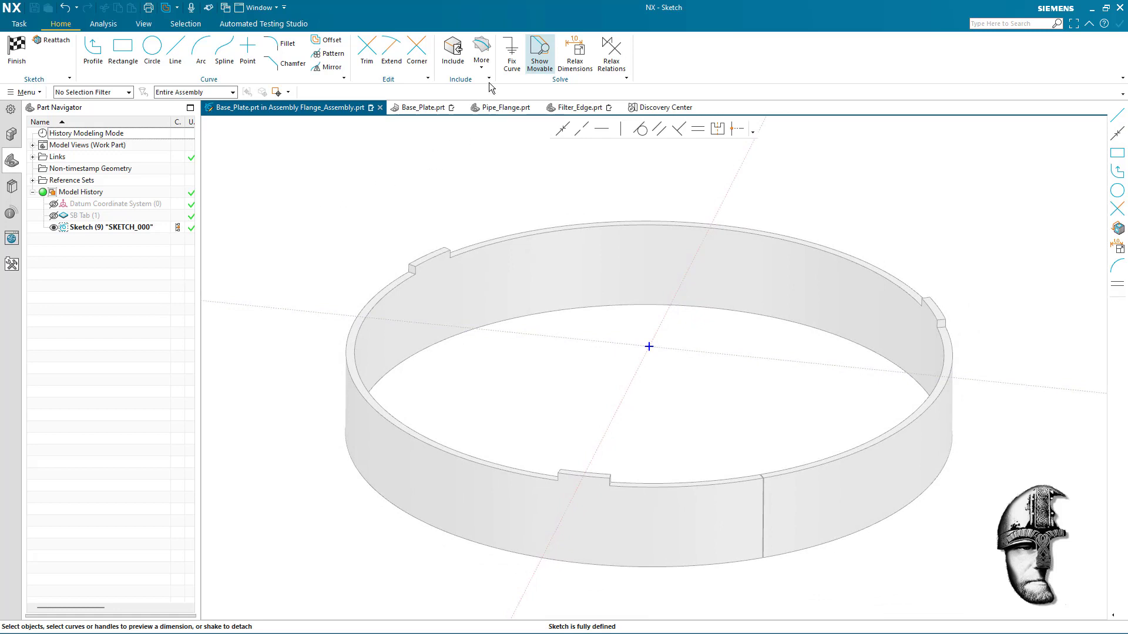
Step: Project the top face edges of all three Pipe_Flange tabs associatively into the sketch using the Face Edges curve rule
click(482, 59)
click(504, 95)
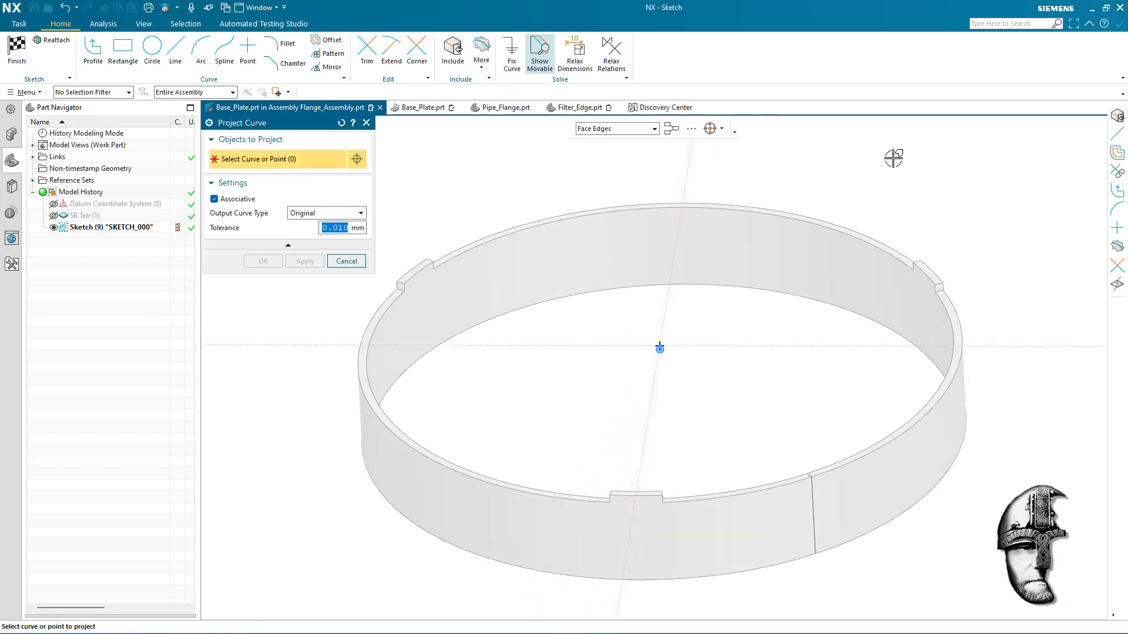
click(605, 129)
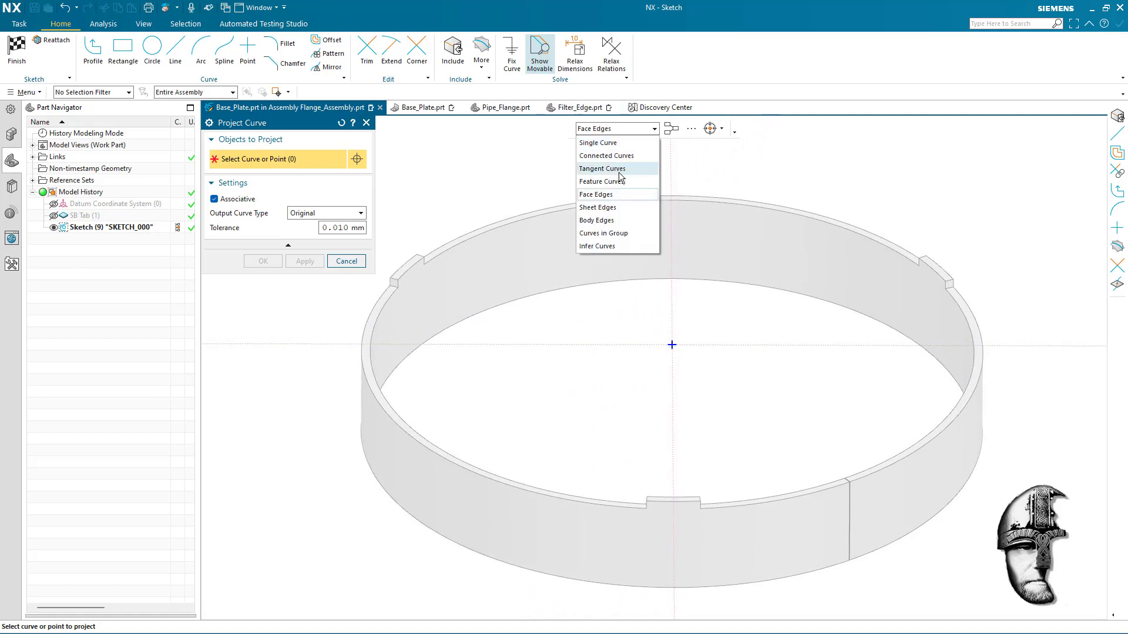
click(620, 200)
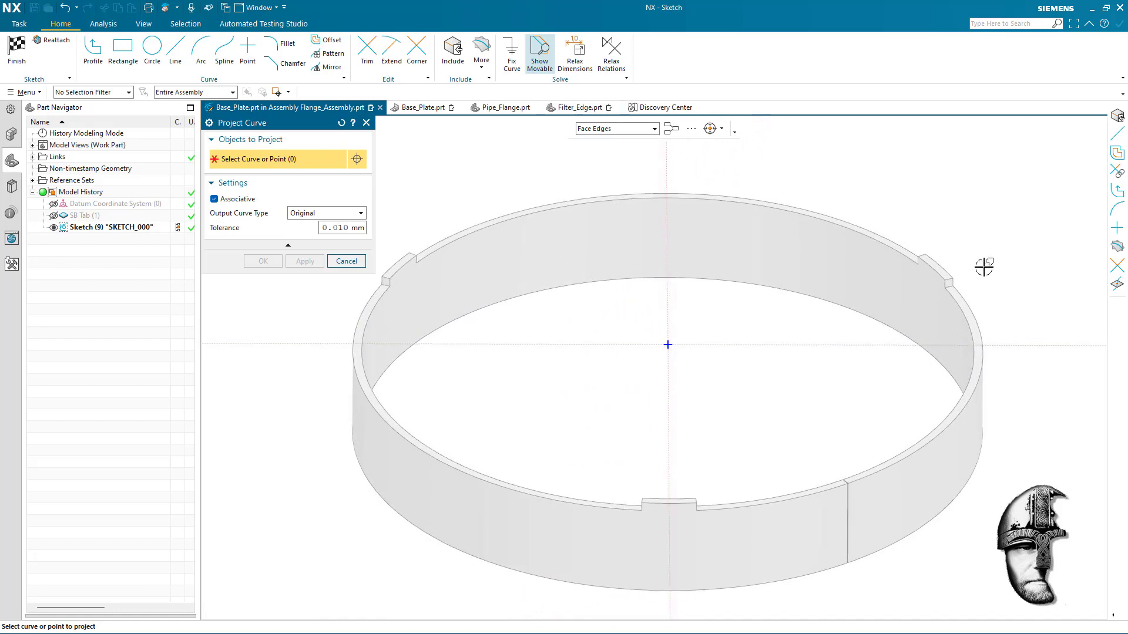
scroll(940, 265, up, 2)
click(899, 244)
scroll(986, 355, down, 2)
scroll(693, 517, up, 2)
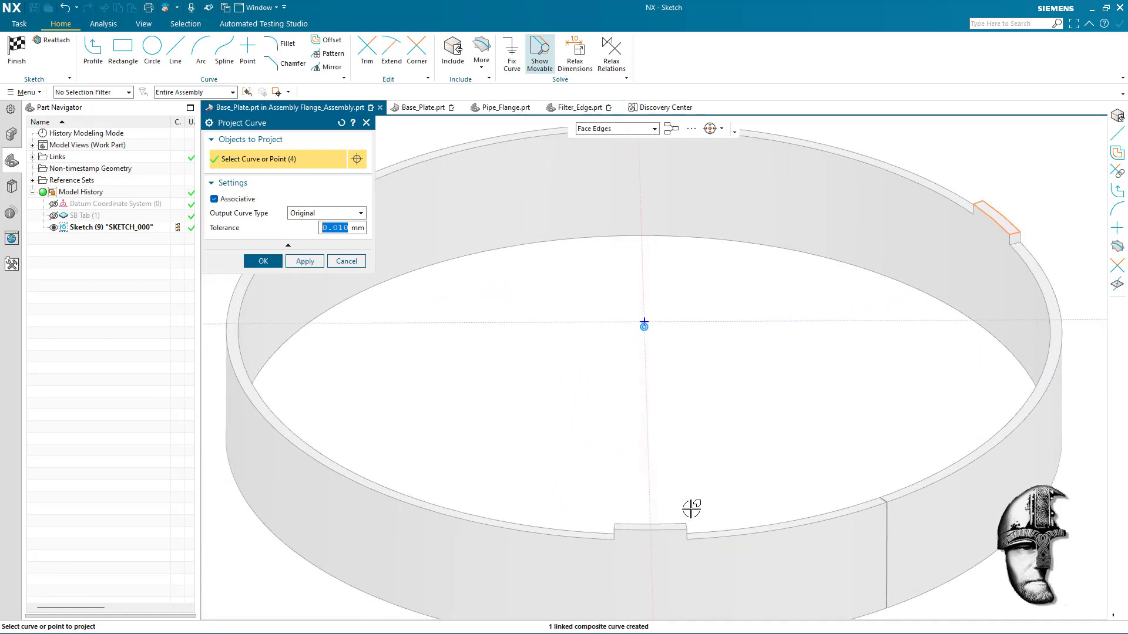
click(671, 527)
scroll(738, 449, down, 3)
scroll(603, 340, up, 4)
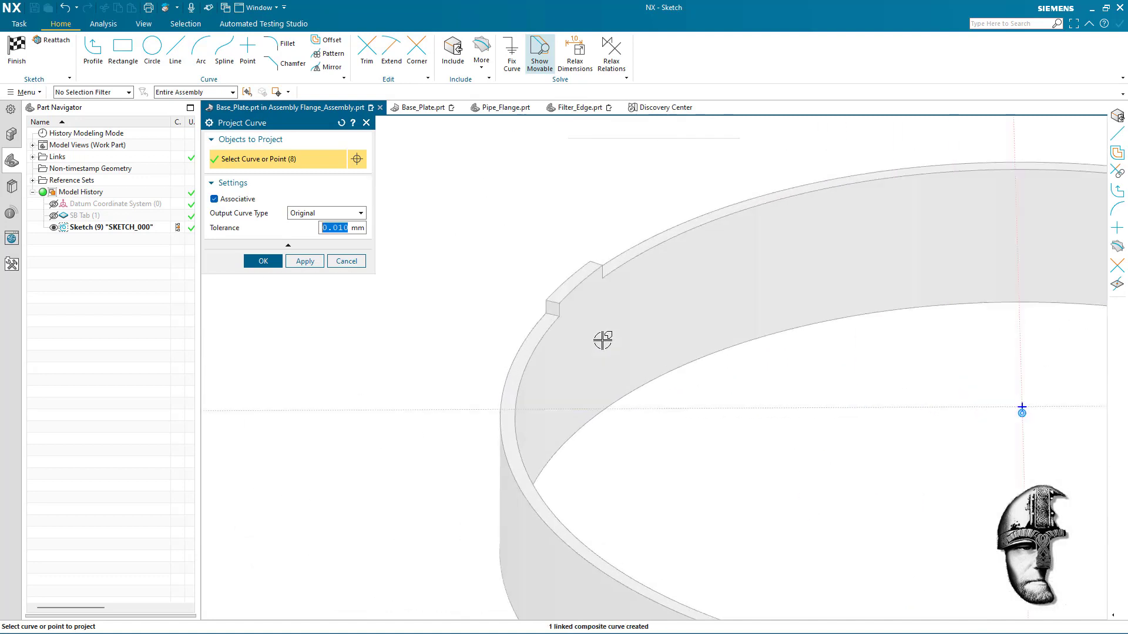
click(643, 285)
scroll(627, 385, down, 4)
scroll(730, 414, up, 3)
scroll(729, 413, down, 3)
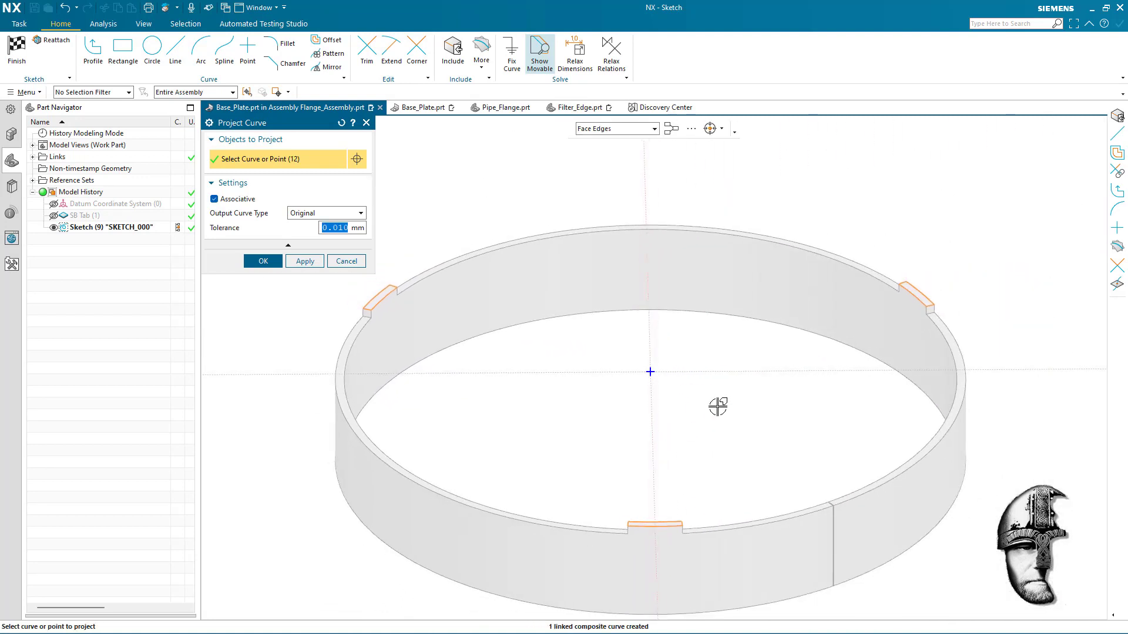
click(262, 262)
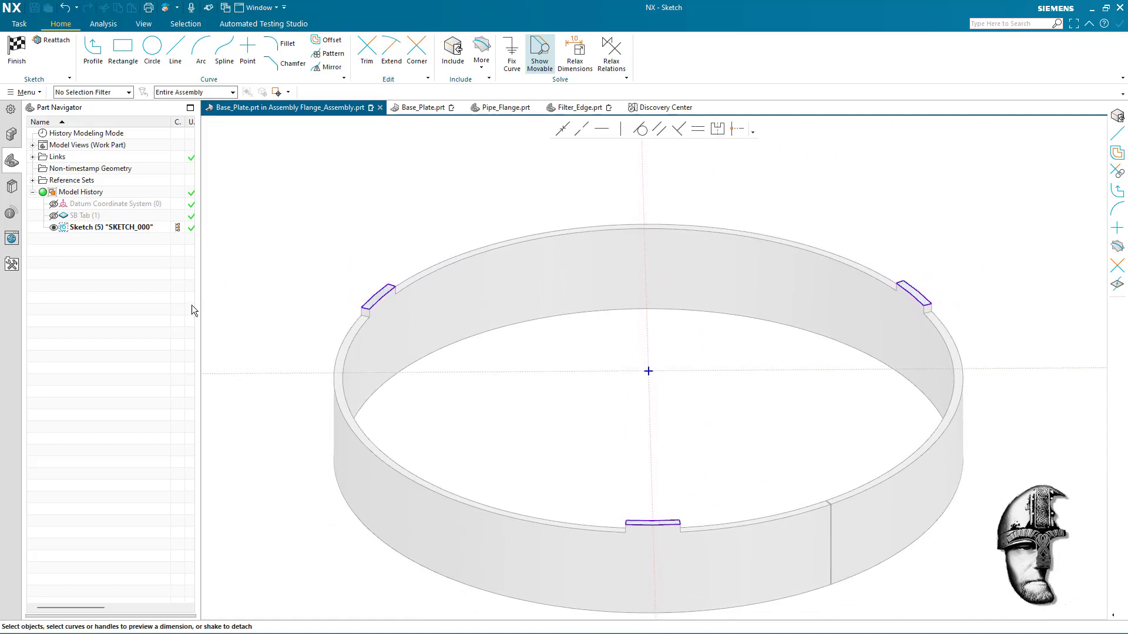
Step: Offset the three projected tab outlines outward by 0.1 mm and convert the input curves to reference
scroll(219, 297, down, 1)
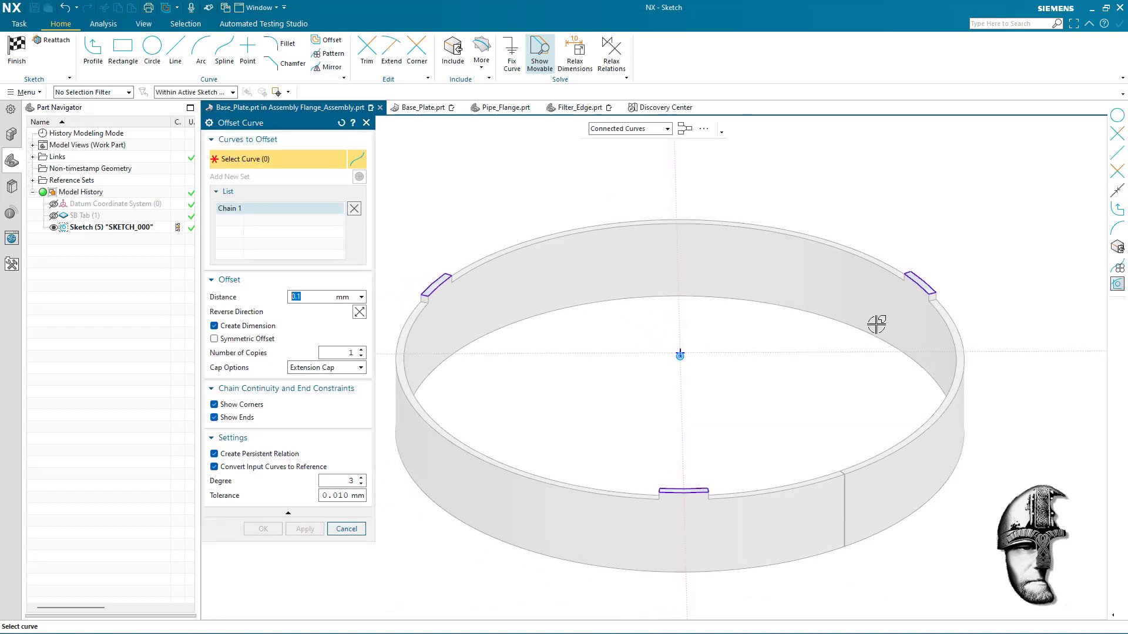
click(920, 281)
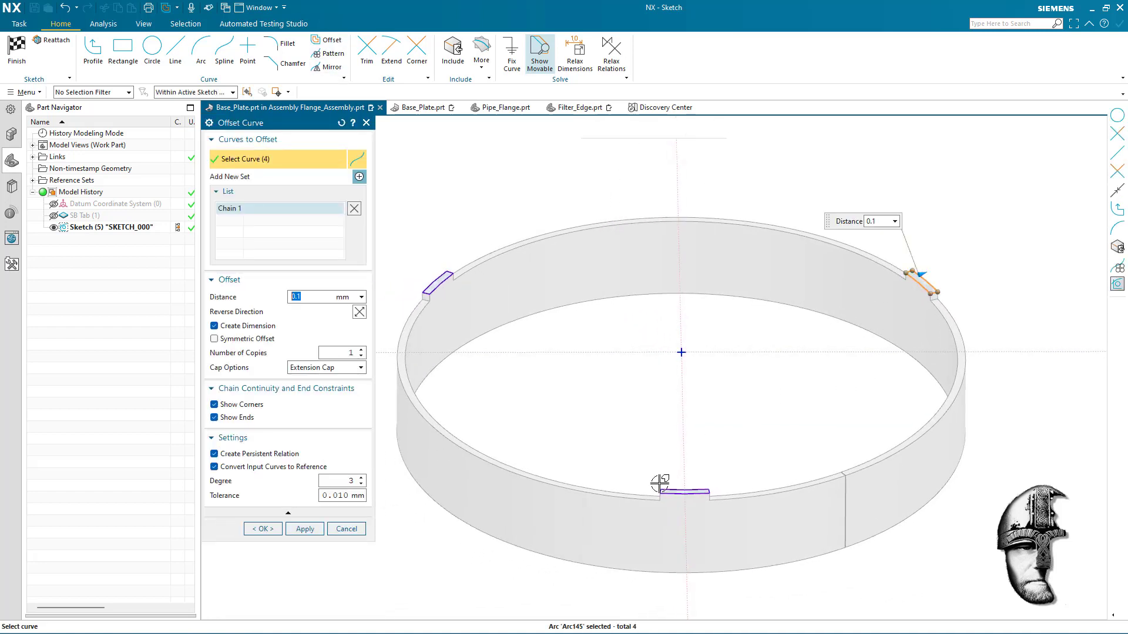
click(685, 490)
click(440, 284)
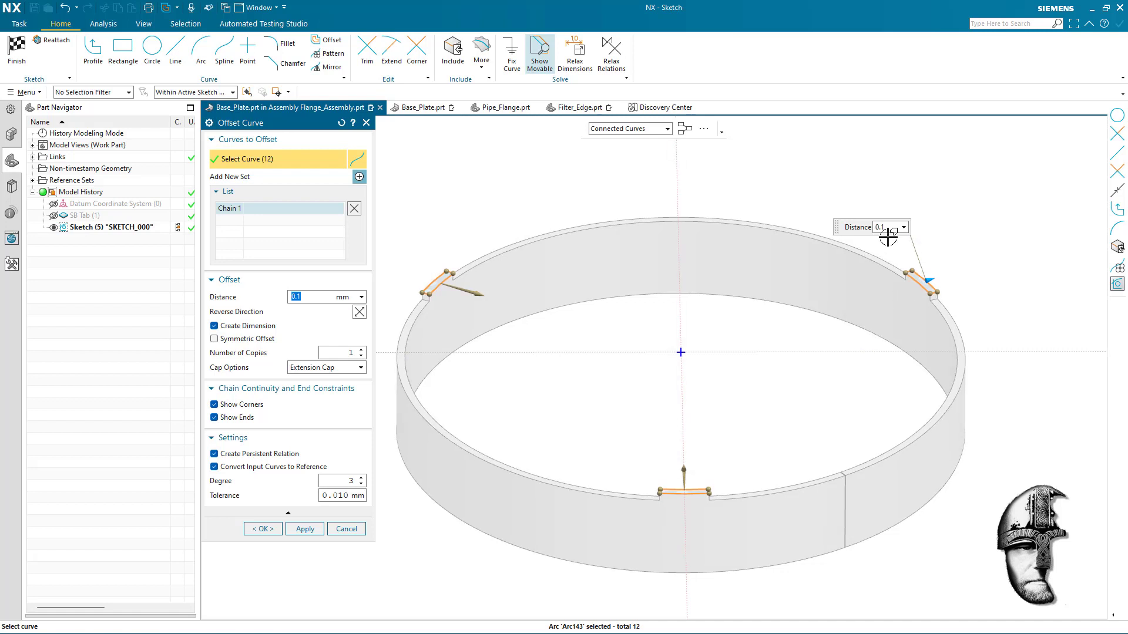
scroll(728, 405, up, 4)
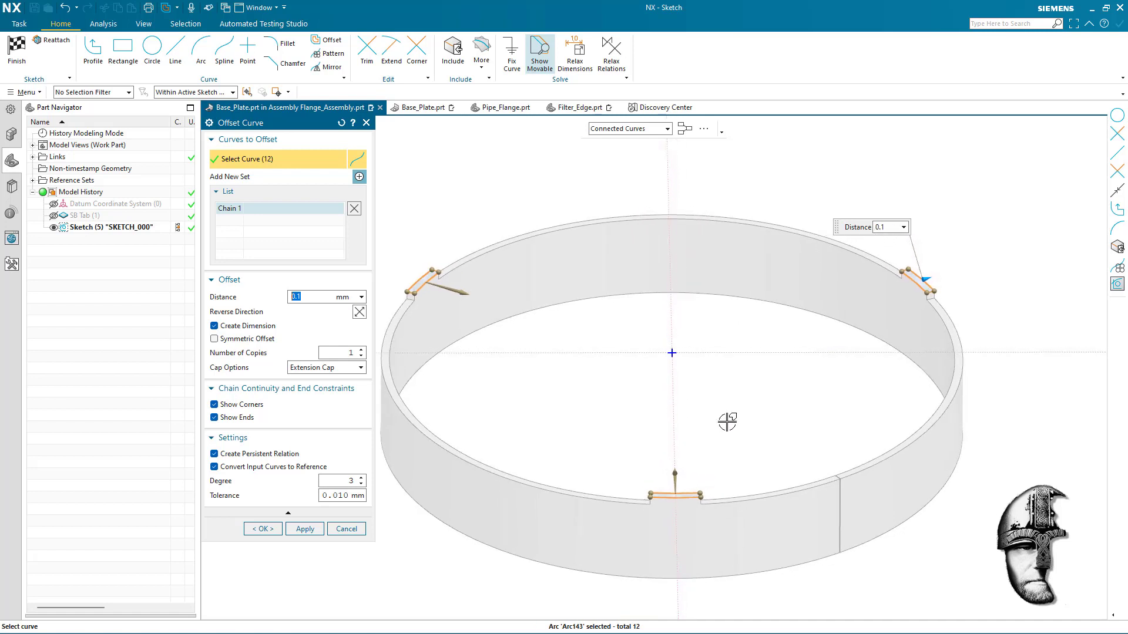
scroll(506, 453, up, 2)
shift+middle_drag(505, 454, 376, 501)
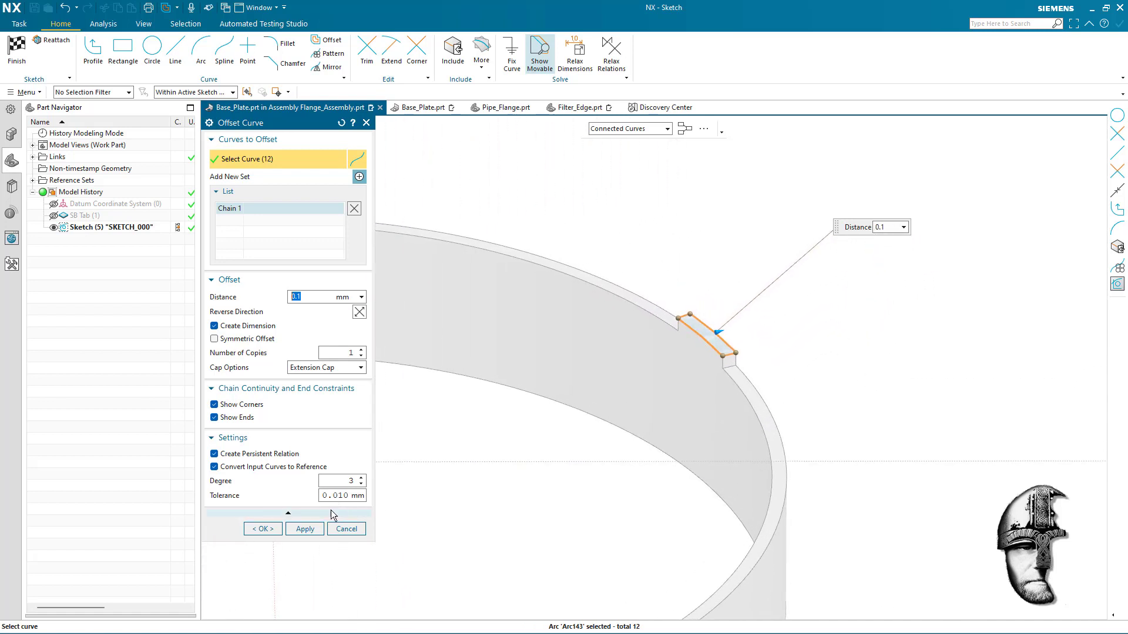
click(214, 467)
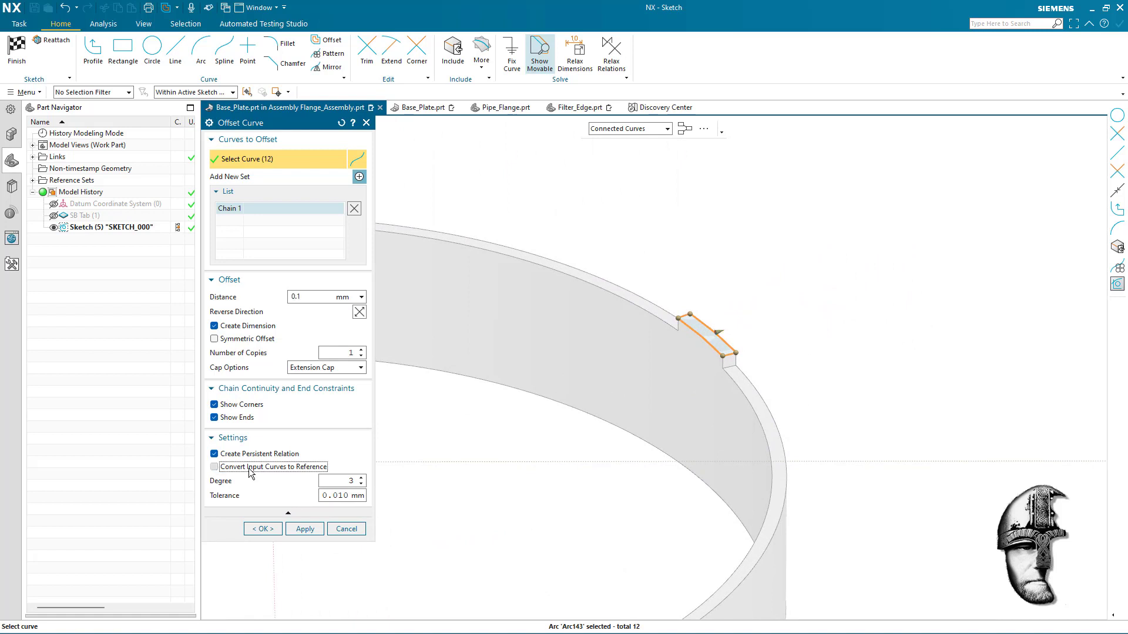
click(263, 529)
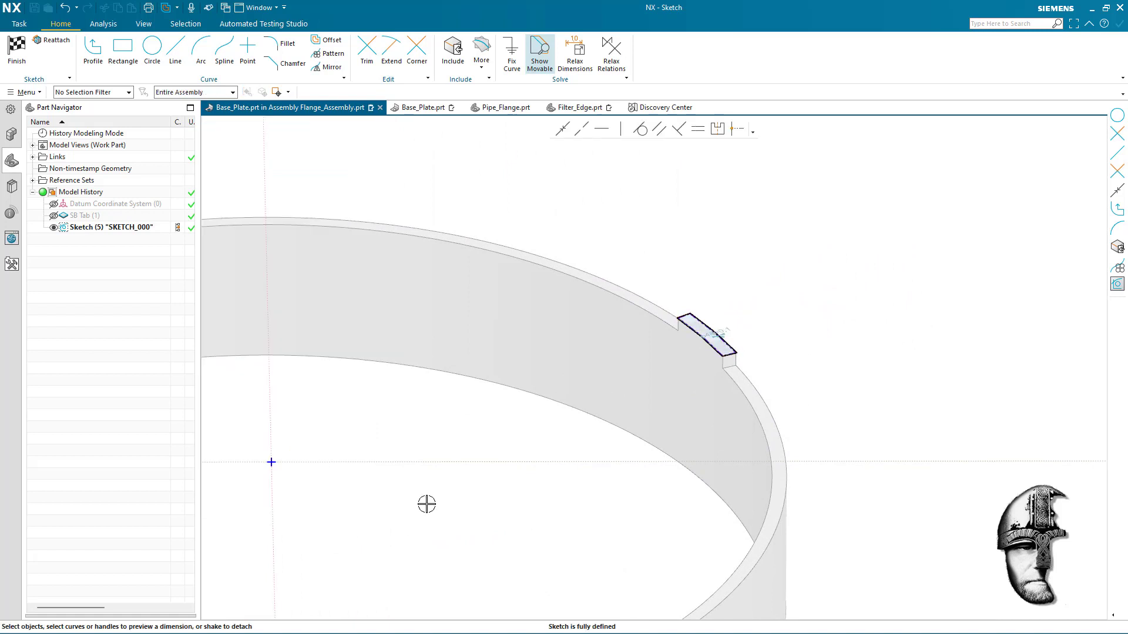
Step: Check the offset outlines around the tabs, finish the sketch and complete the Normal Cutout of the three slots in Base_Plate
scroll(456, 457, up, 1)
scroll(456, 456, up, 7)
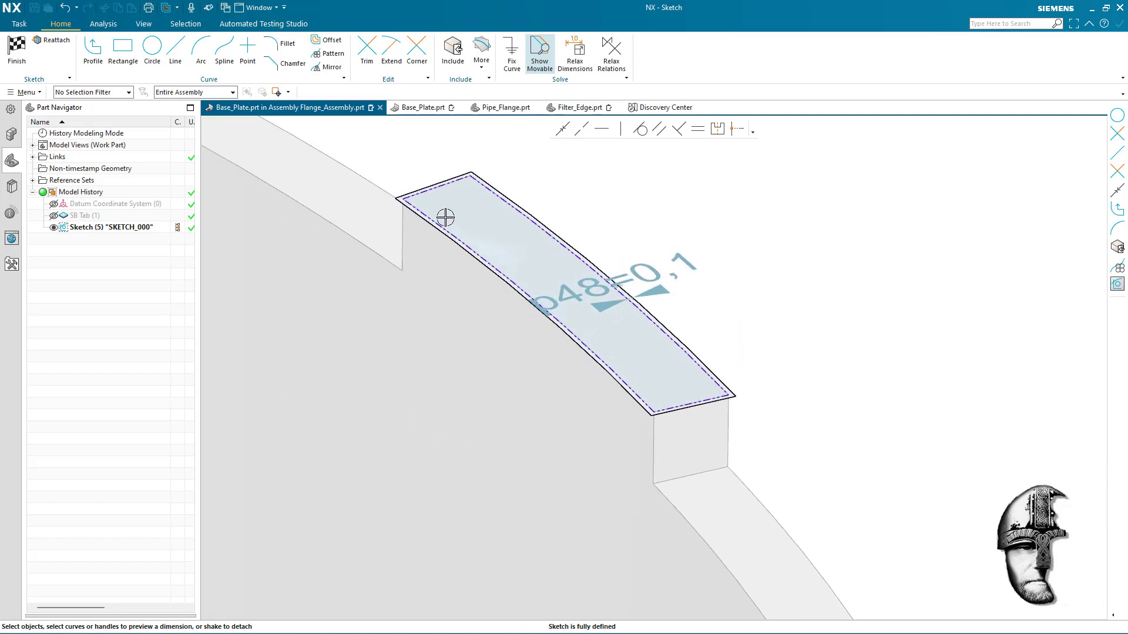
scroll(422, 484, down, 1)
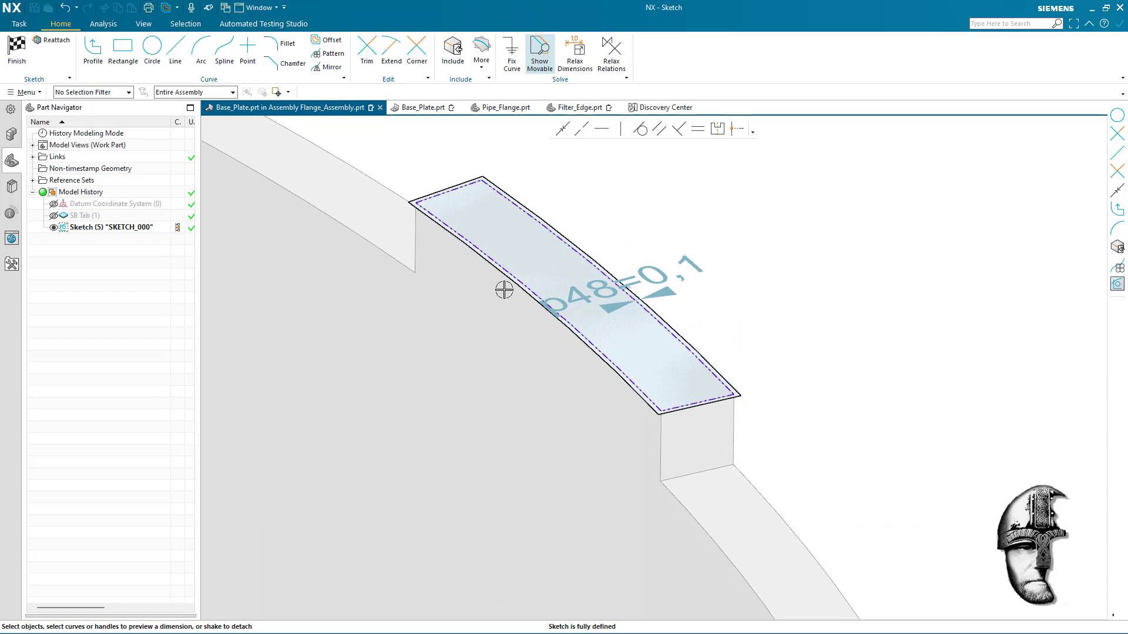
scroll(914, 340, down, 10)
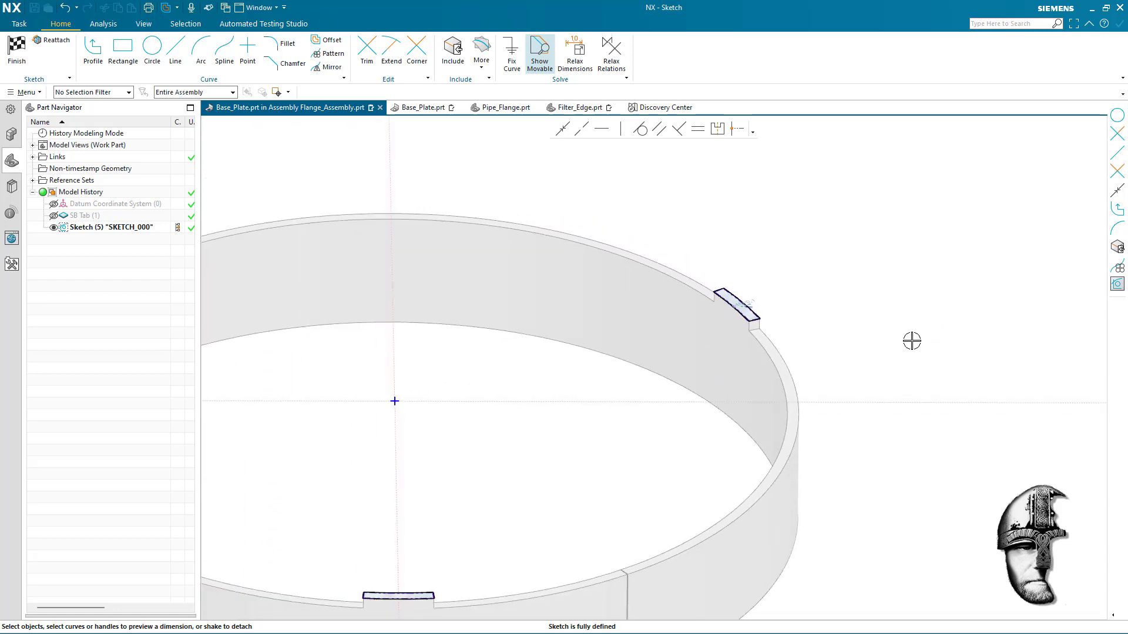
shift+middle_drag(786, 378, 848, 371)
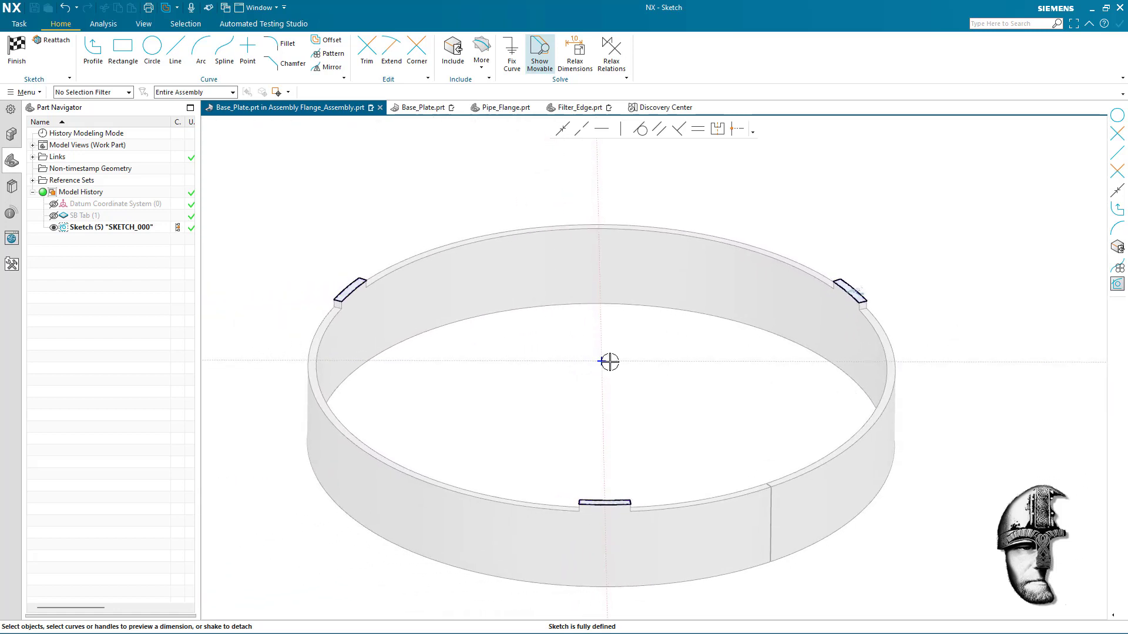
click(17, 50)
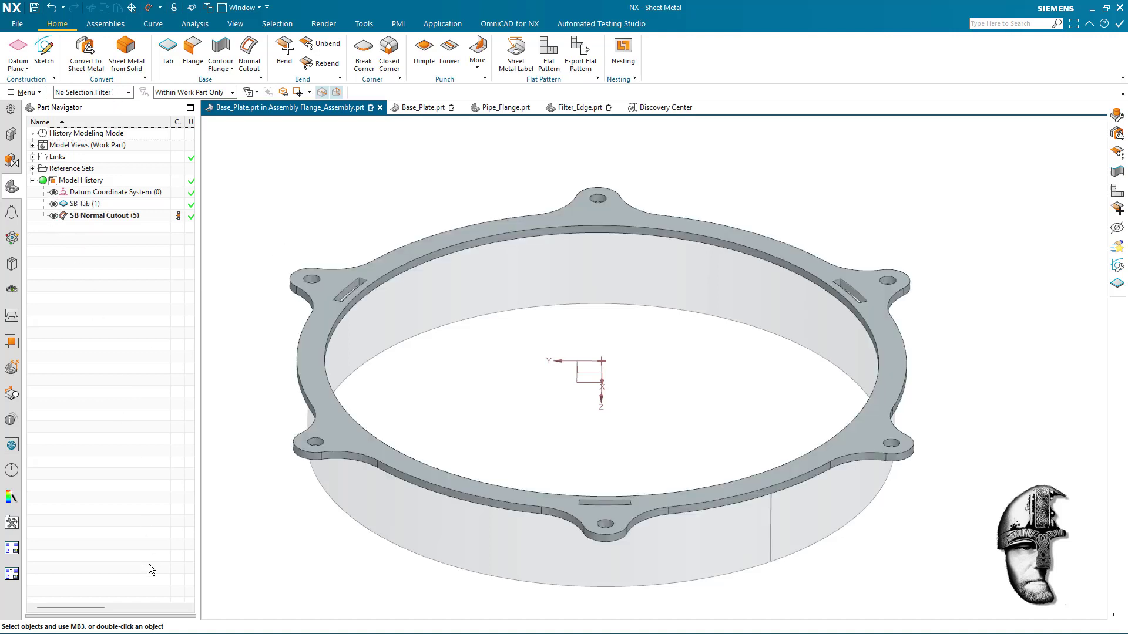
Step: Make Flange_Assembly the work part again
click(11, 134)
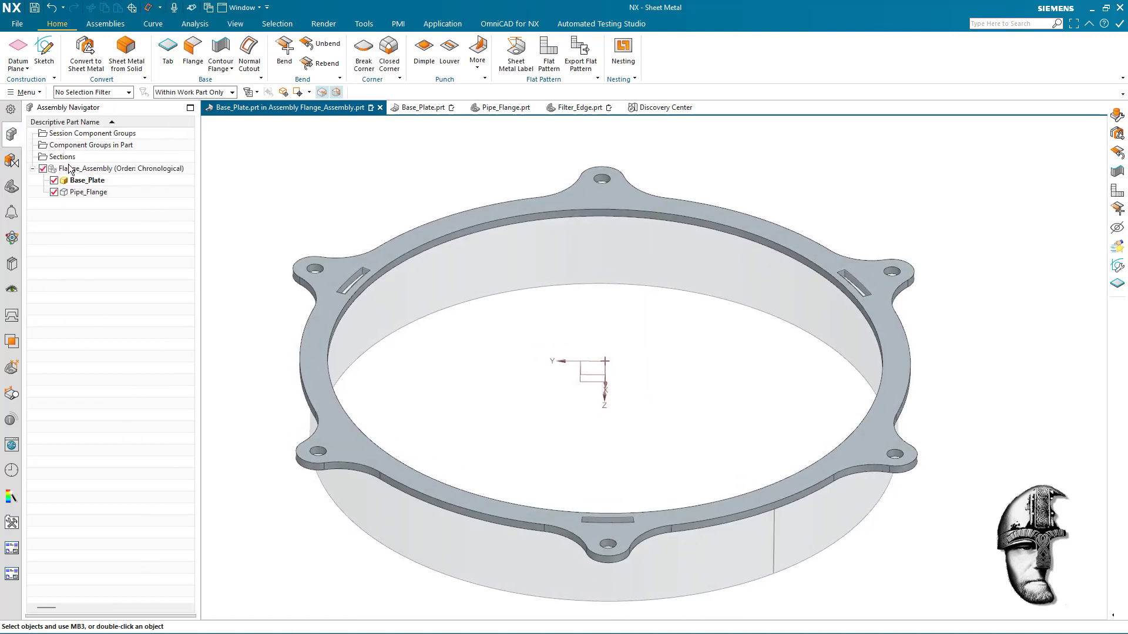
double_click(88, 169)
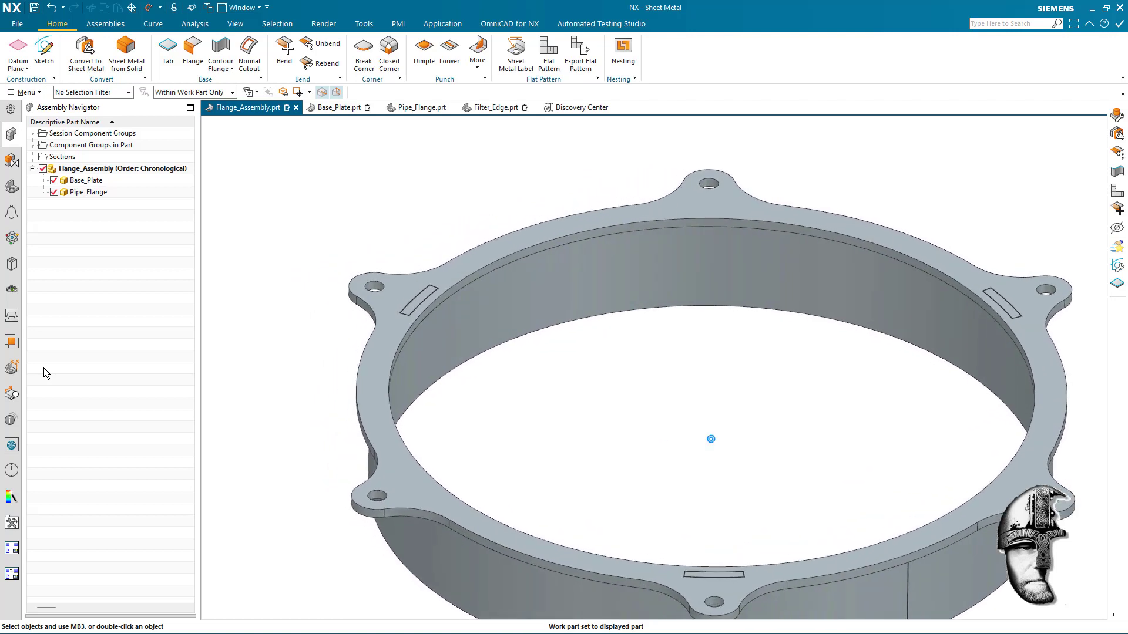